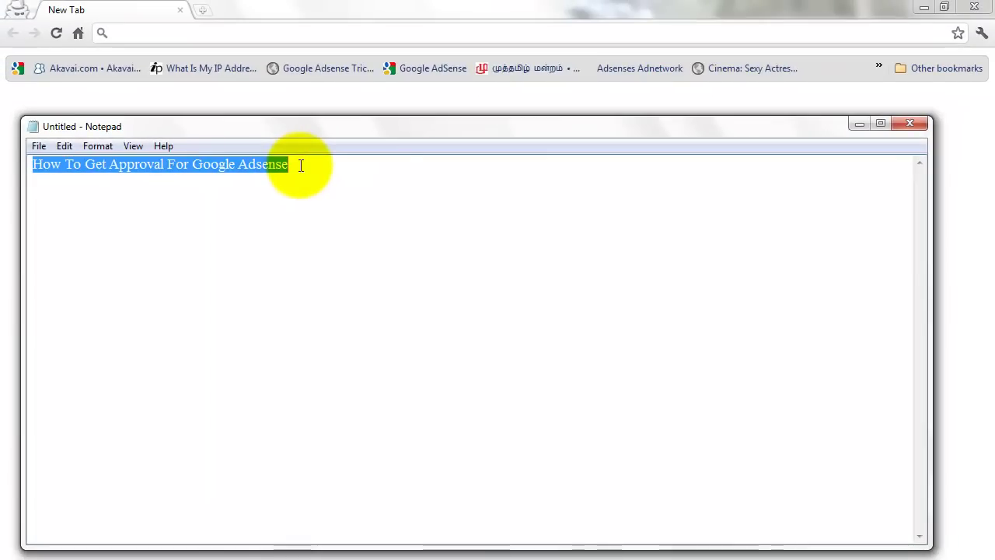
# Step: Bring Chrome's blank incognito tab to the front, leaving the title typed in Notepad
pyautogui.click(148, 34)
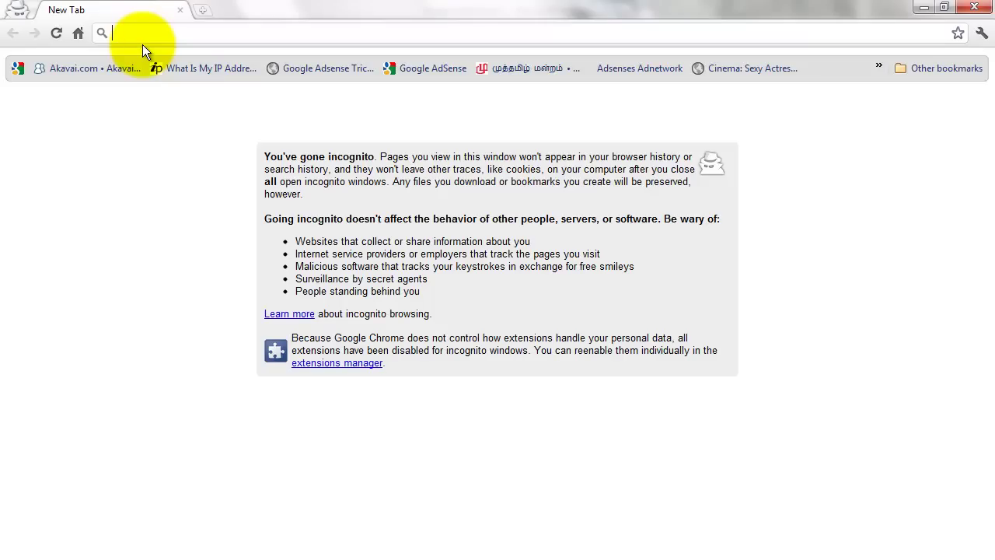
# Step: Load google.com/adsense to reach the AdSense sign-in page
pyautogui.write('google')
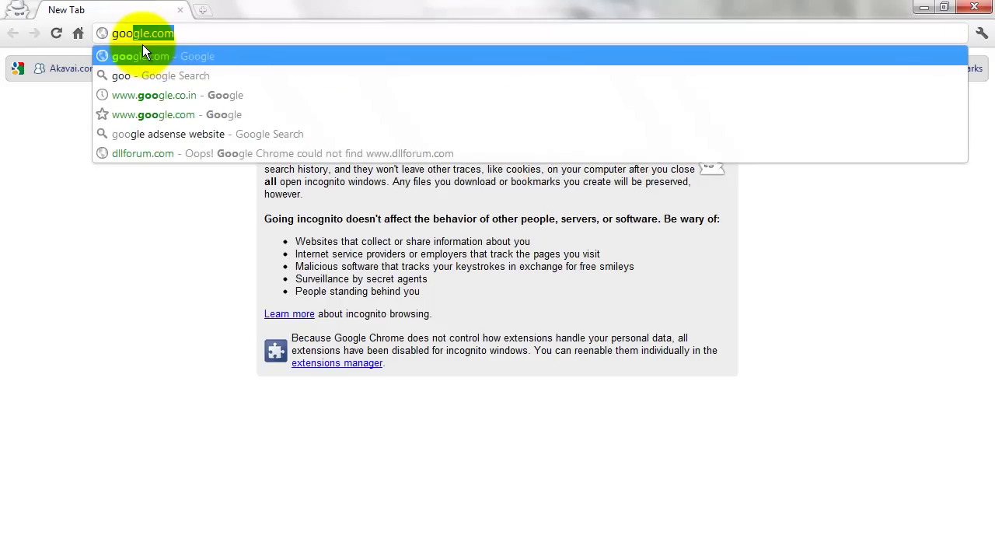
pyautogui.write('.com')
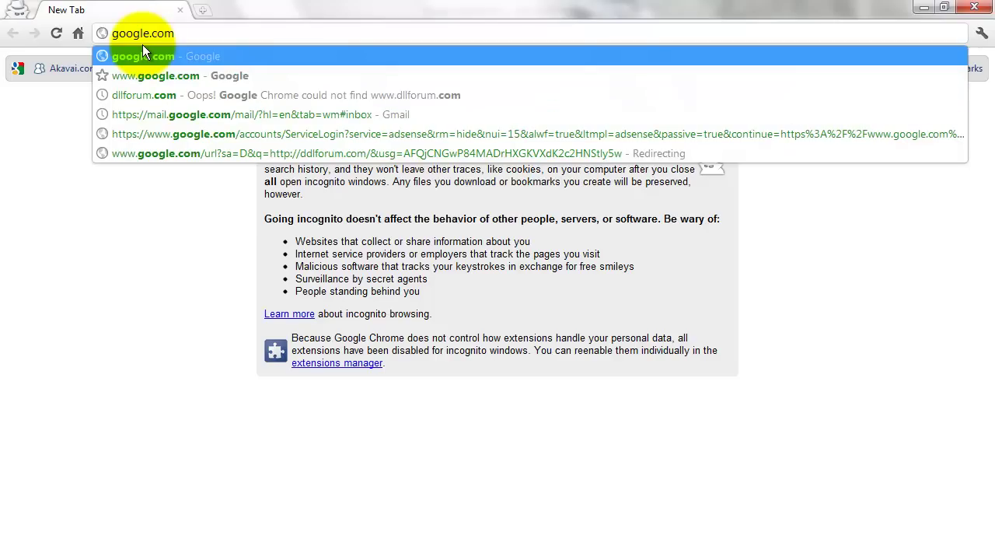
pyautogui.write('/adsense')
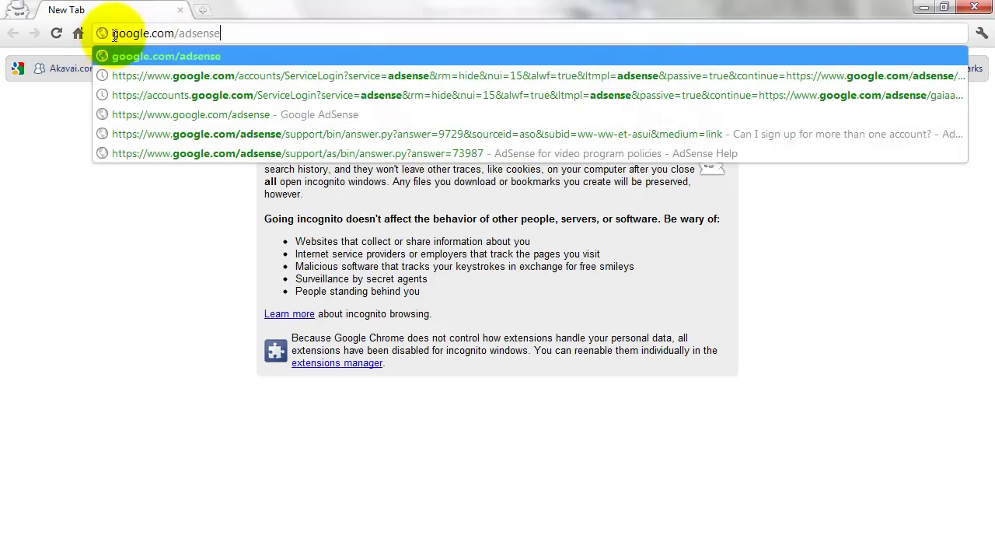
pyautogui.moveTo(104, 33); pyautogui.dragTo(224, 41)
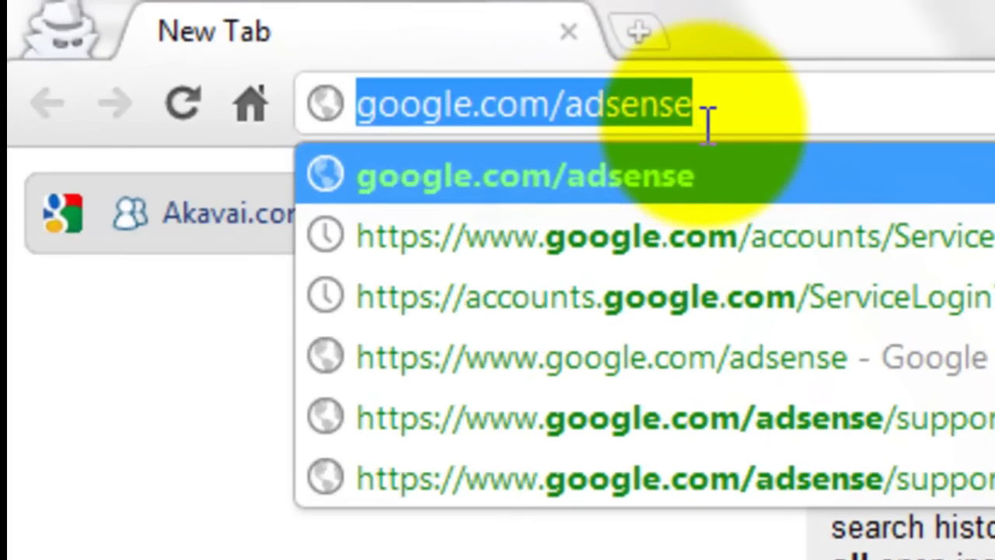
pyautogui.click(765, 110)
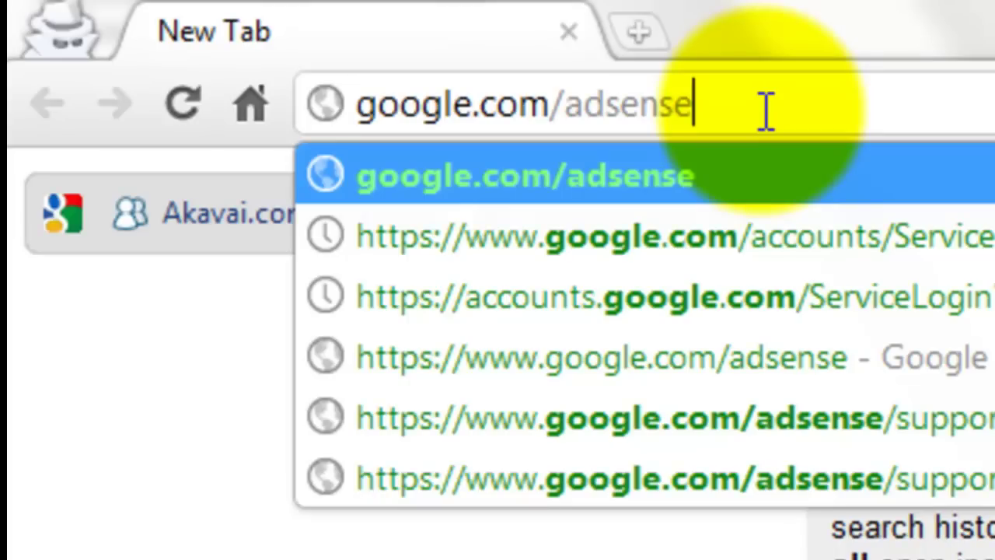
pyautogui.press('Return')
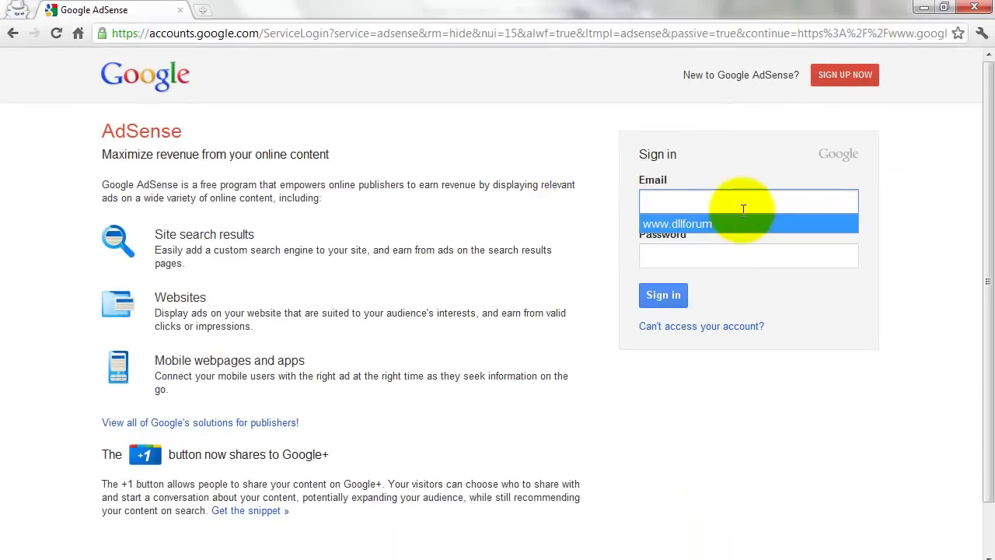
# Step: Dismiss the email autofill and choose SIGN UP NOW under 'New to Google AdSense?'
pyautogui.click(757, 147)
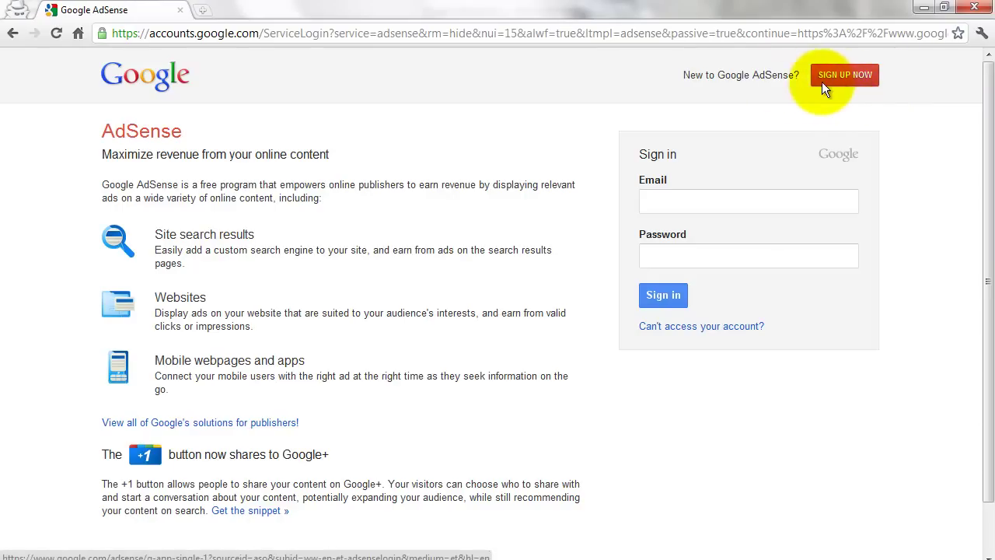
pyautogui.moveTo(777, 74); pyautogui.dragTo(652, 86)
pyautogui.click(645, 88)
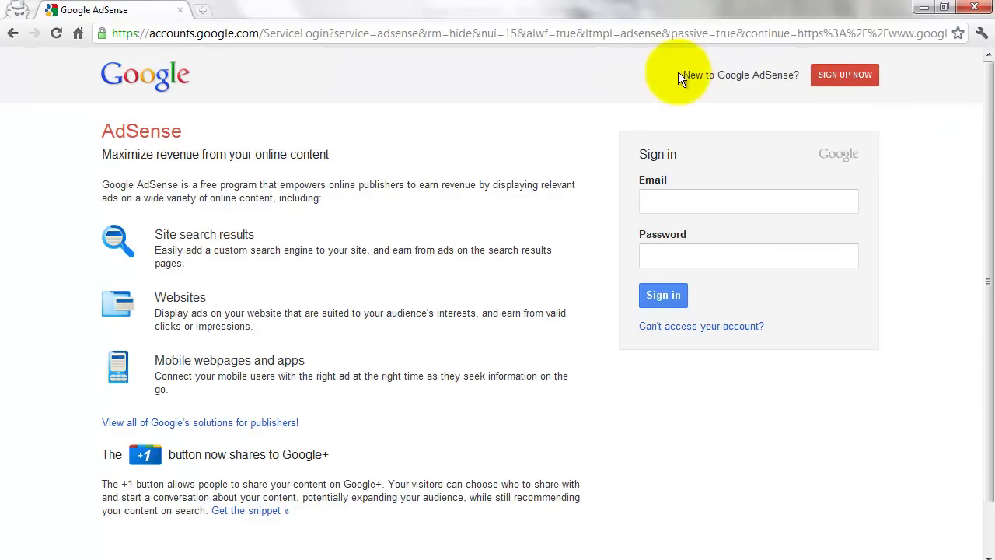
pyautogui.click(852, 80)
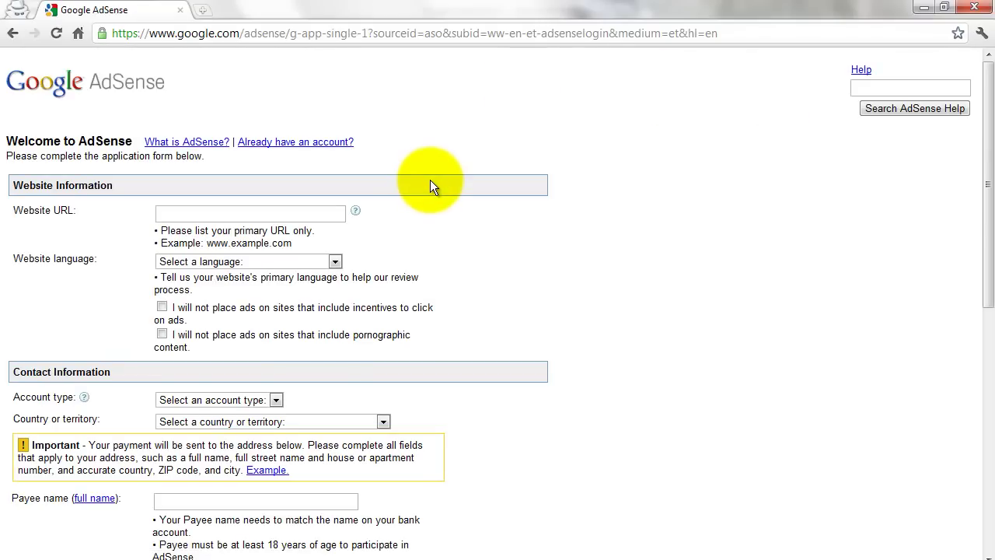
# Step: Scroll through the blank application form and highlight the AdSense Program Policies link
pyautogui.scroll(-2, 430, 187)
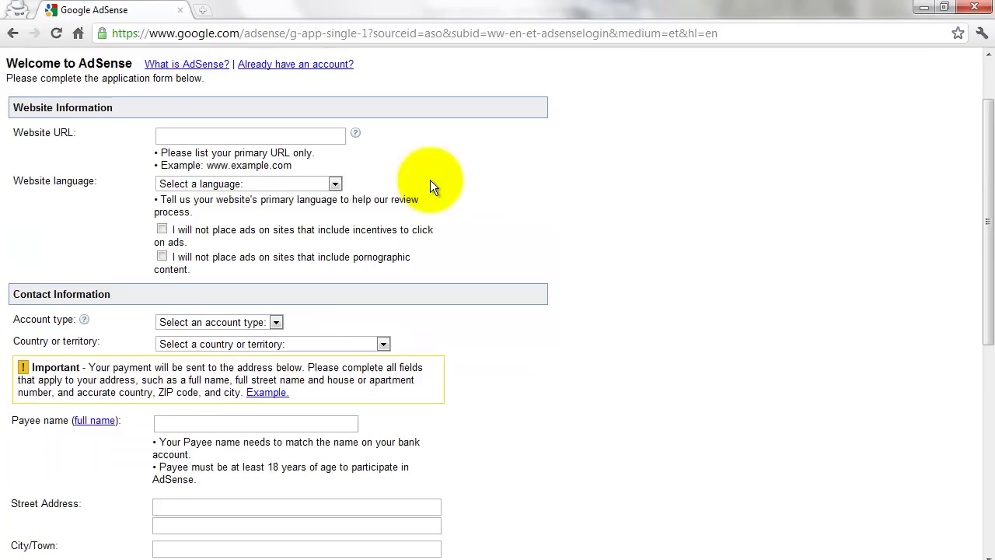
pyautogui.scroll(1, 430, 188)
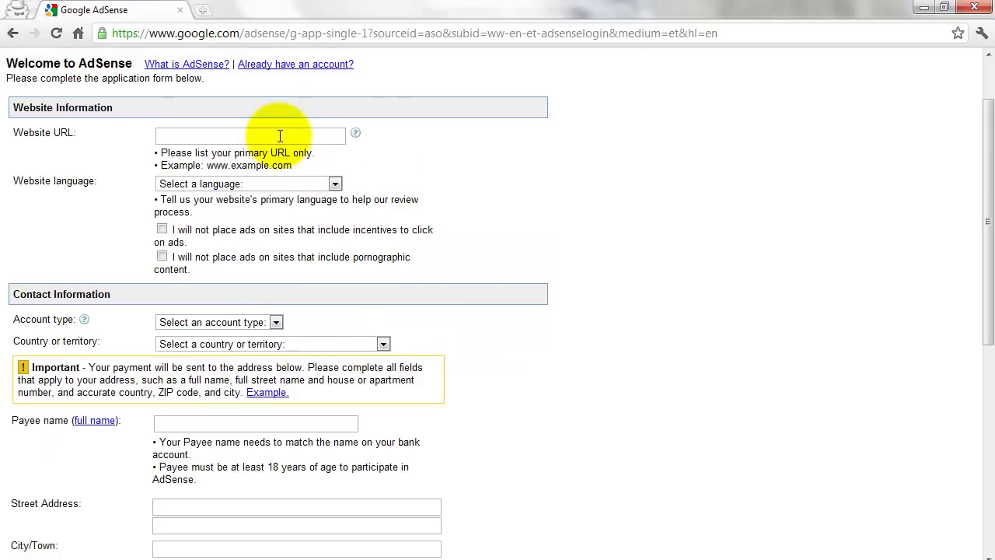
pyautogui.scroll(-5, 280, 136)
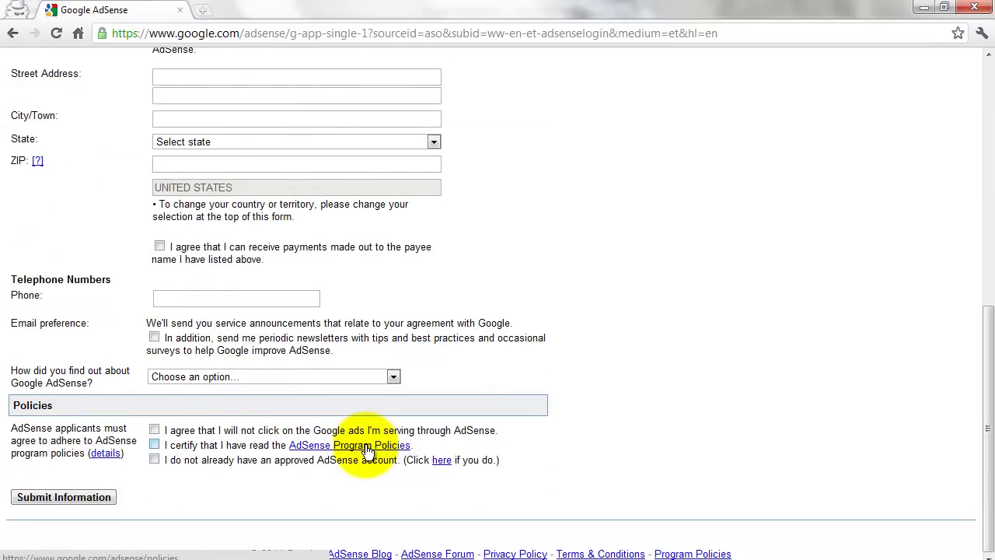
pyautogui.scroll(5, 368, 449)
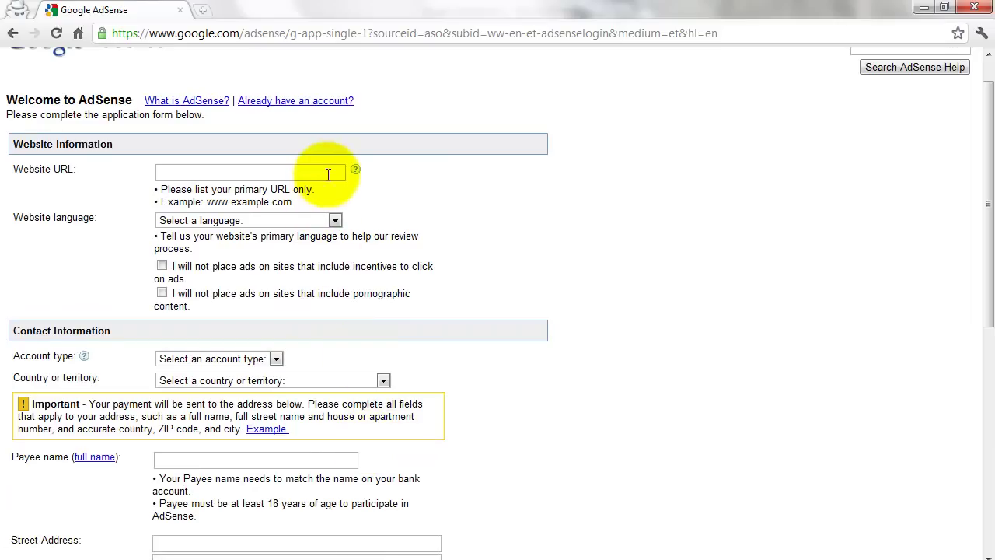
pyautogui.scroll(-3, 420, 252)
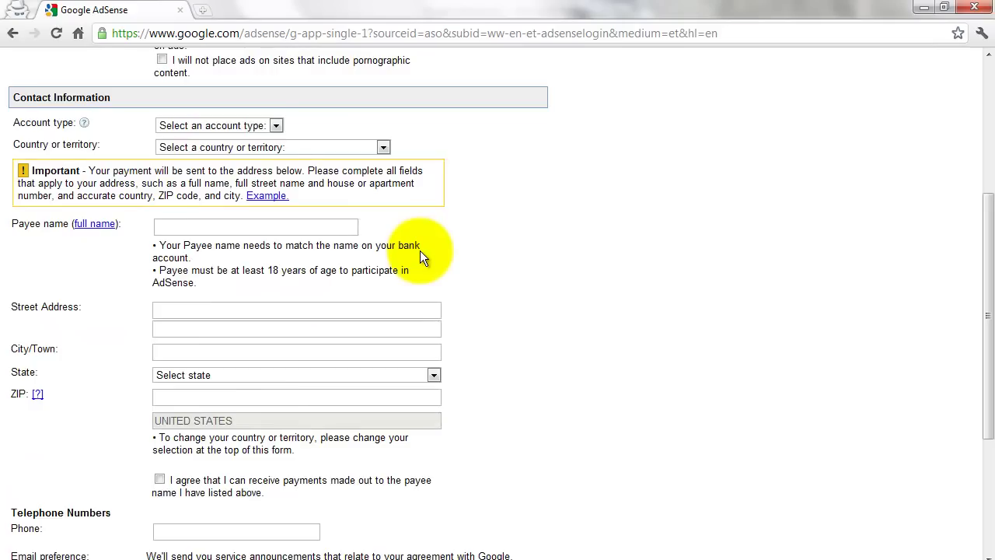
pyautogui.scroll(-3, 419, 250)
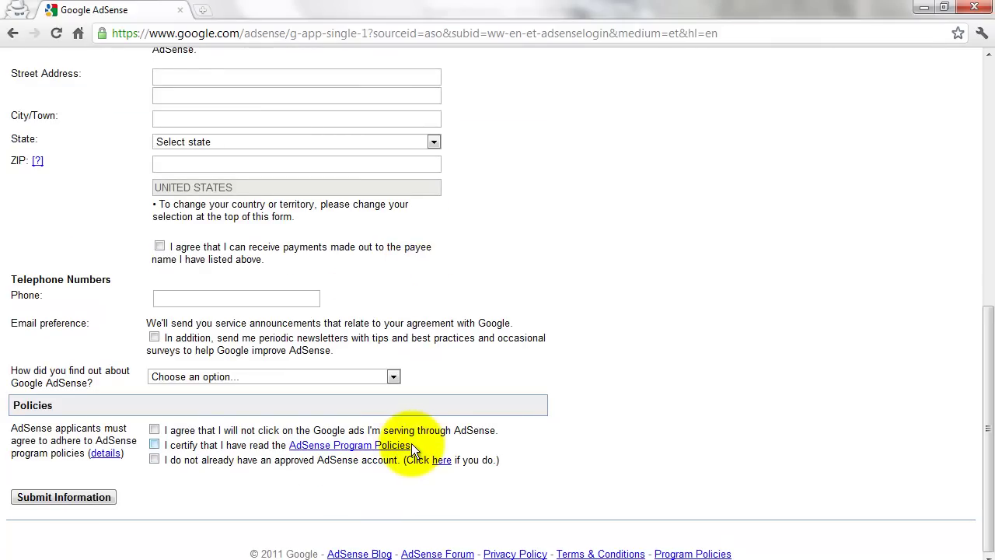
pyautogui.moveTo(411, 446); pyautogui.dragTo(290, 451)
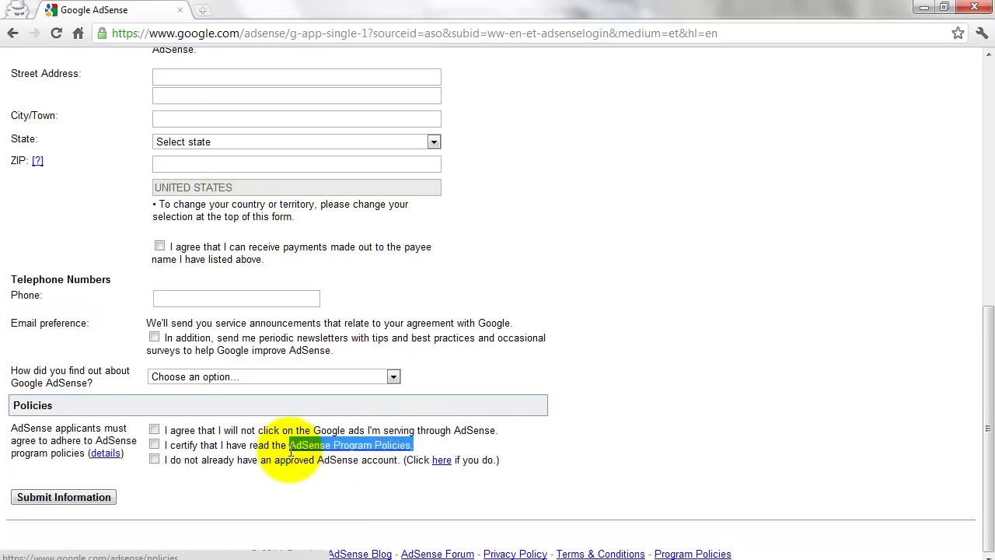
# Step: Open the AdSense Program Policies and check the Invalid Clicks and Impressions details
pyautogui.click(361, 444)
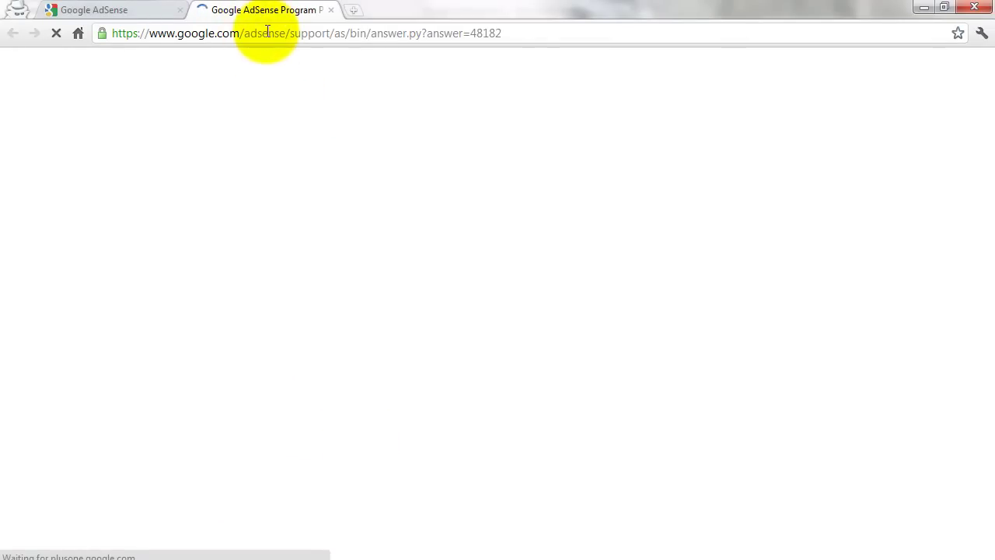
pyautogui.click(500, 35)
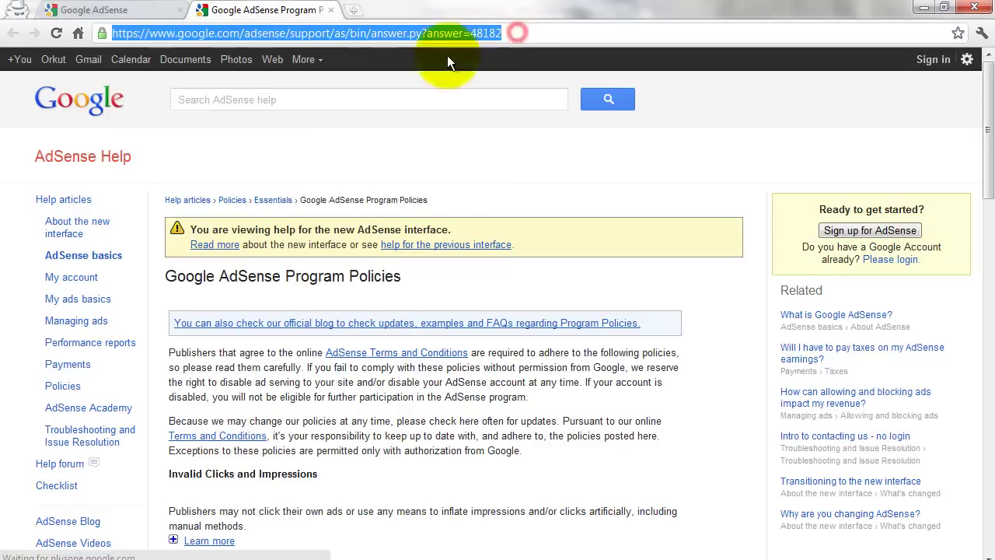
pyautogui.click(329, 32)
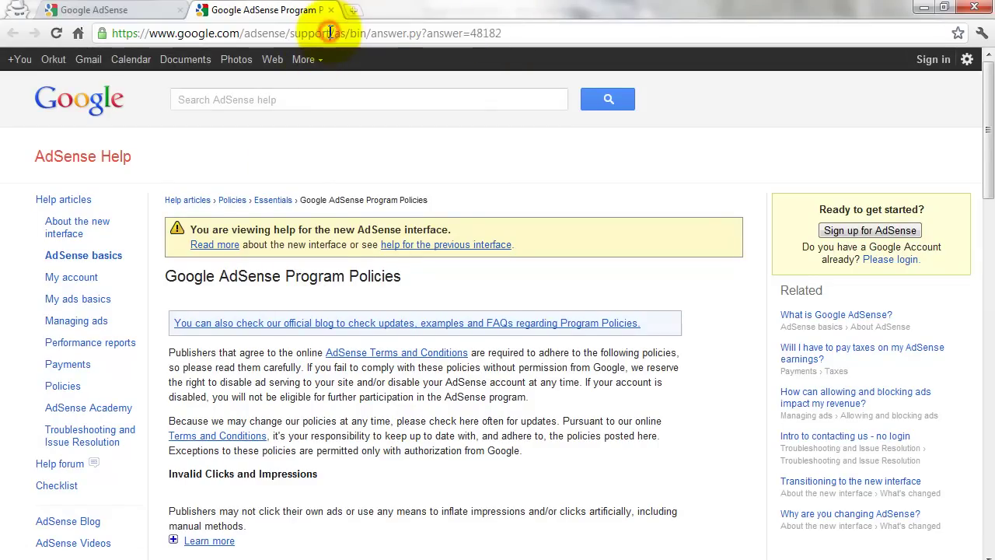
pyautogui.scroll(-2, 295, 360)
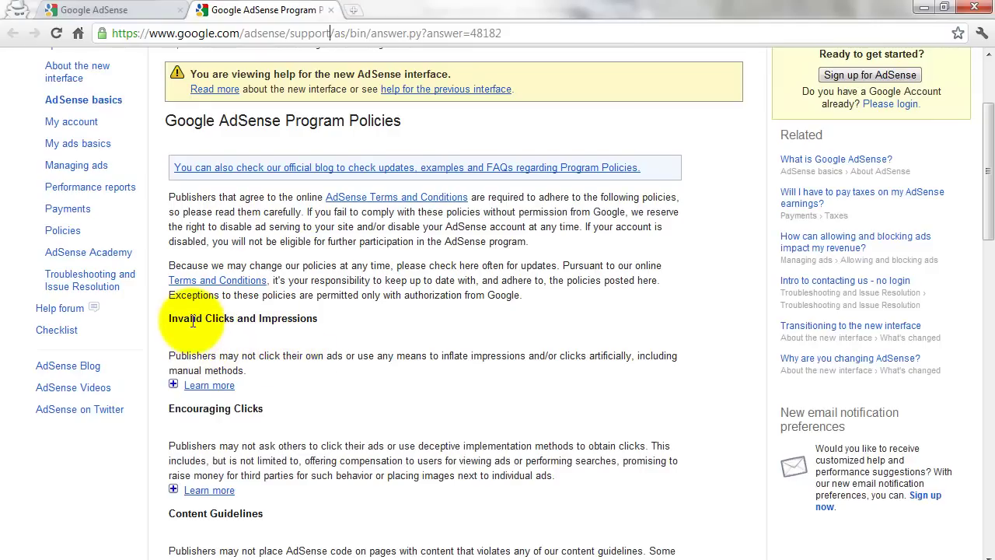
pyautogui.click(208, 386)
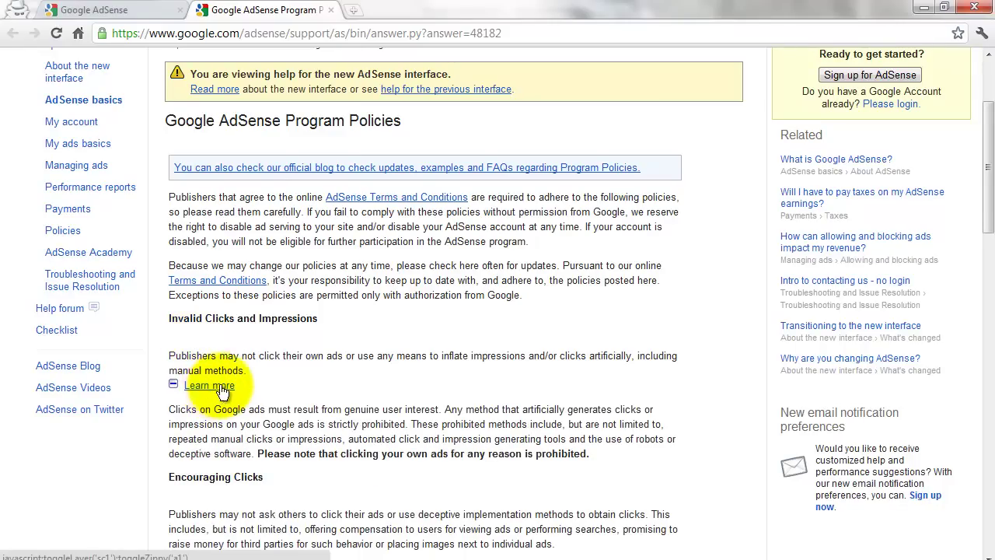
pyautogui.click(209, 384)
pyautogui.scroll(-1, 206, 419)
# Step: Review Encouraging Clicks, then open the webmaster quality guidelines link in a new tab
pyautogui.moveTo(231, 416)
pyautogui.mouseDown()
pyautogui.moveTo(145, 418)
pyautogui.moveTo(239, 418)
pyautogui.mouseUp()
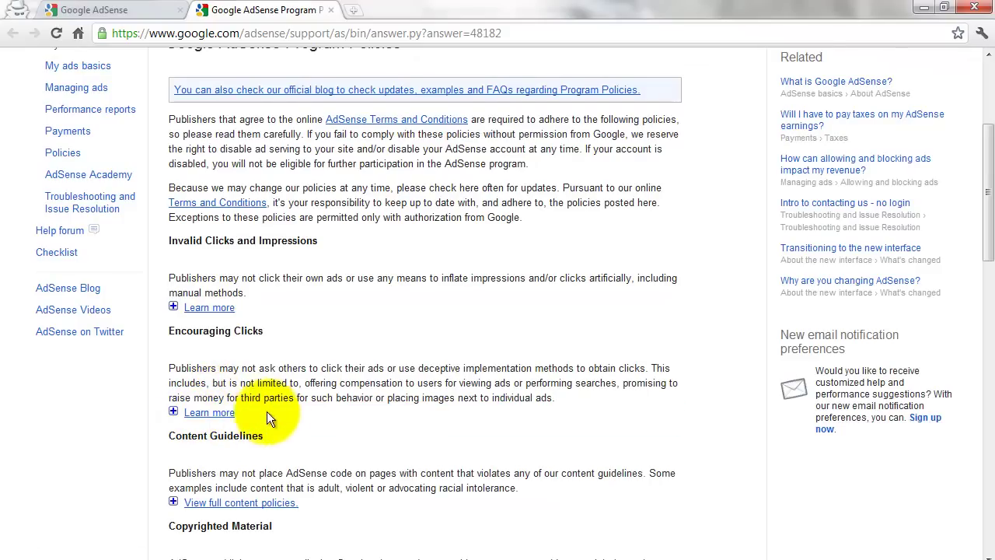
pyautogui.click(212, 412)
pyautogui.scroll(-1, 224, 416)
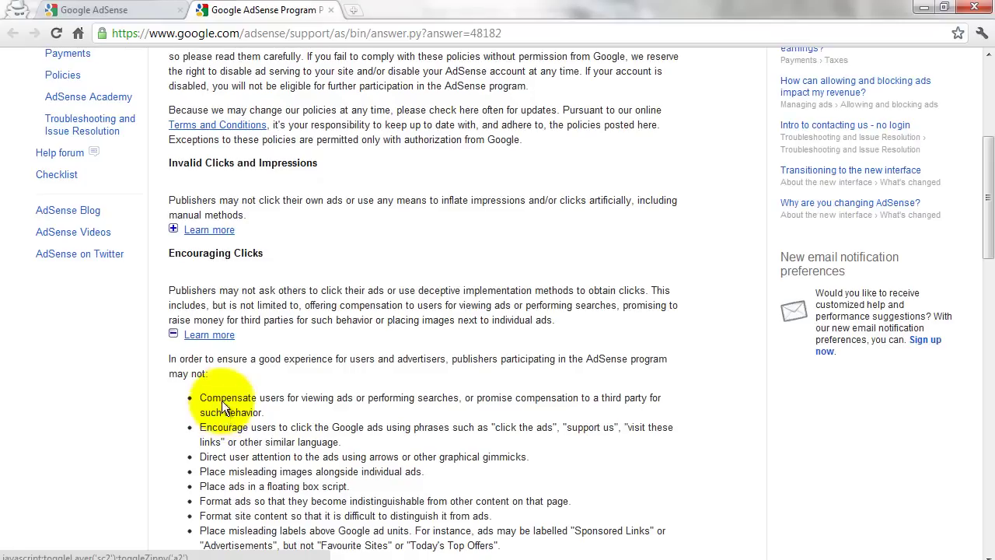
pyautogui.click(209, 335)
pyautogui.scroll(-3, 217, 346)
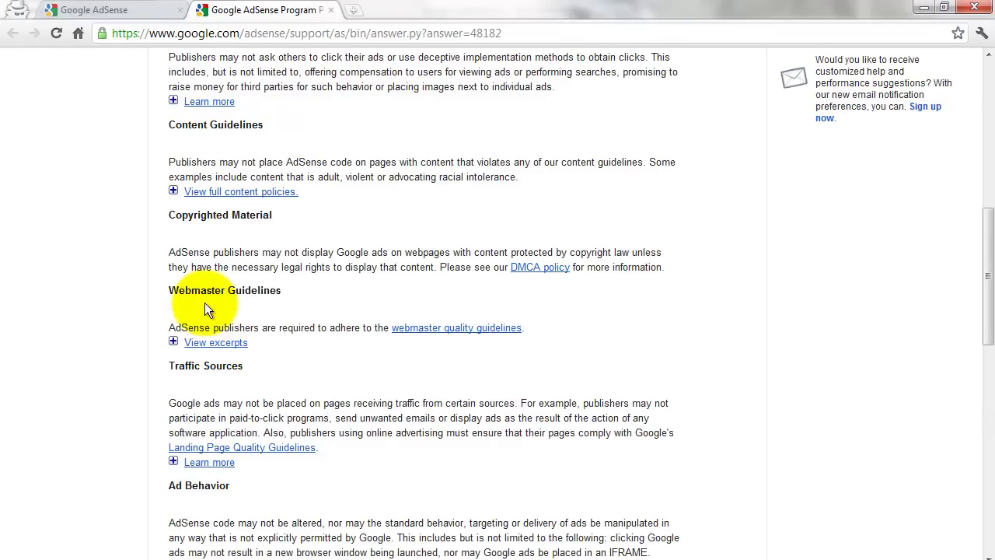
pyautogui.moveTo(168, 291); pyautogui.dragTo(288, 290)
pyautogui.click(297, 291)
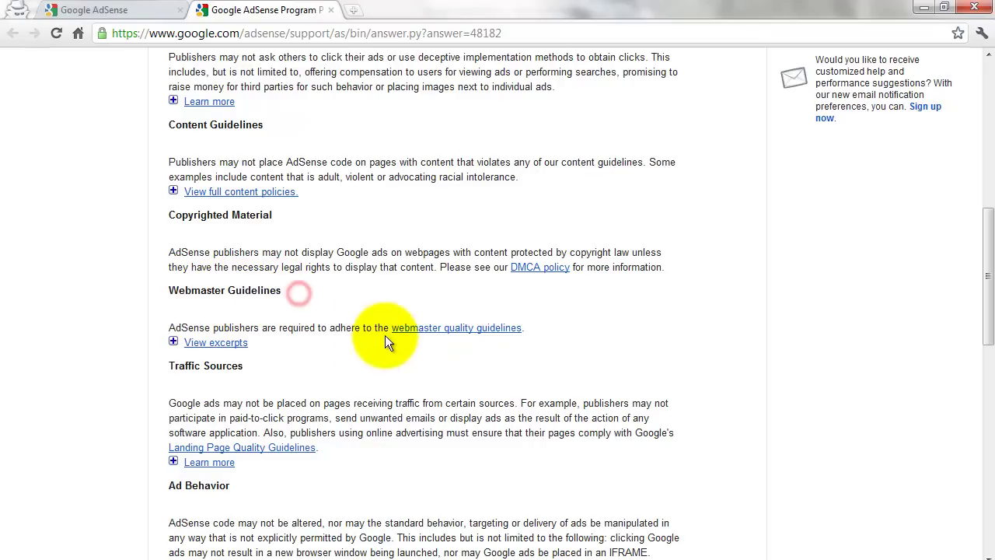
pyautogui.middleClick(424, 333)
# Step: Read the Webmaster Guidelines tab down to its quality guidelines basic principles
pyautogui.click(389, 11)
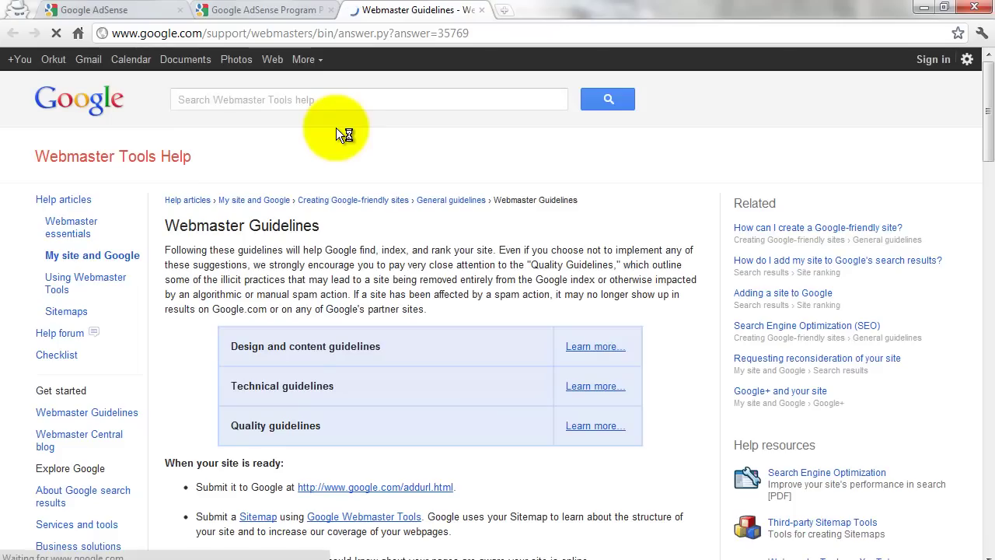
pyautogui.scroll(-2, 314, 278)
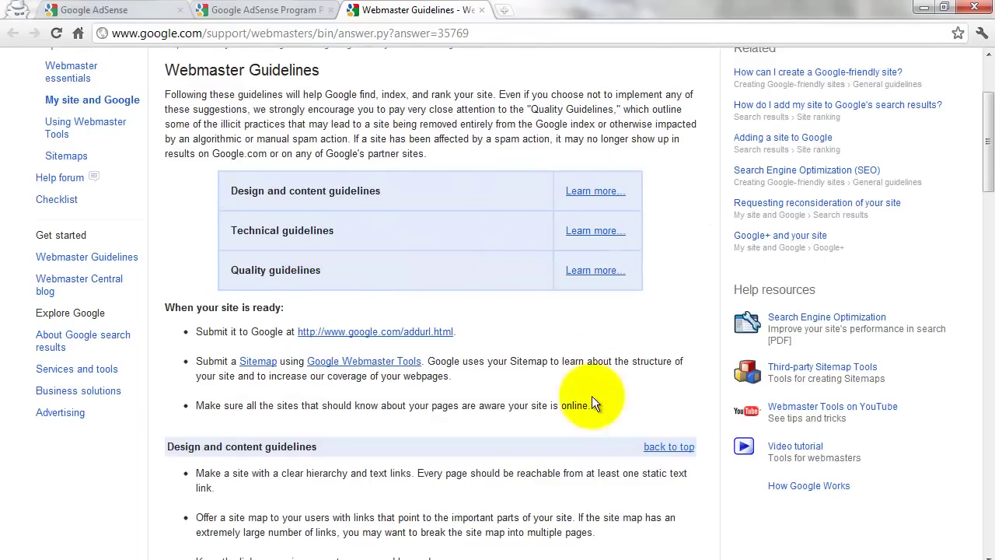
pyautogui.scroll(-10, 470, 284)
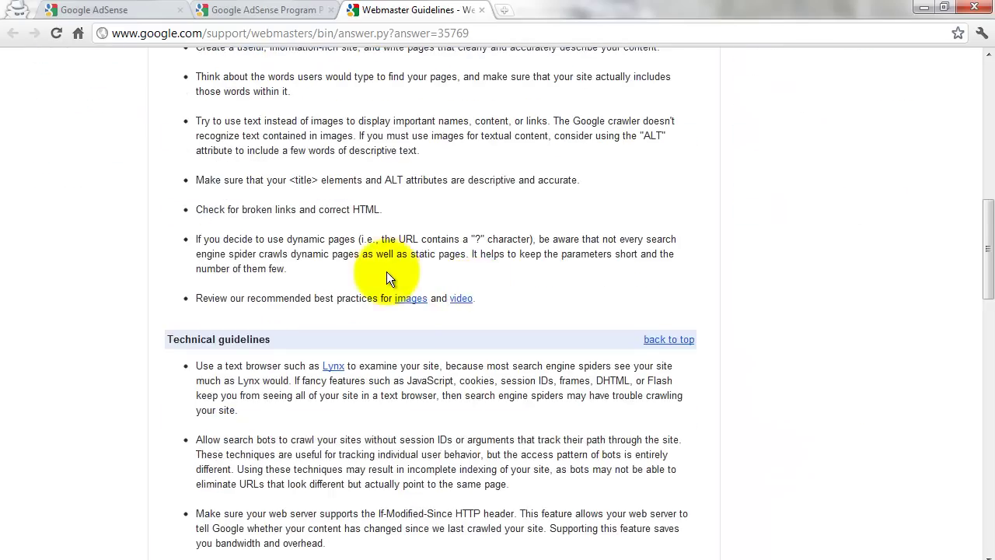
pyautogui.scroll(-4, 387, 276)
pyautogui.scroll(2, 387, 276)
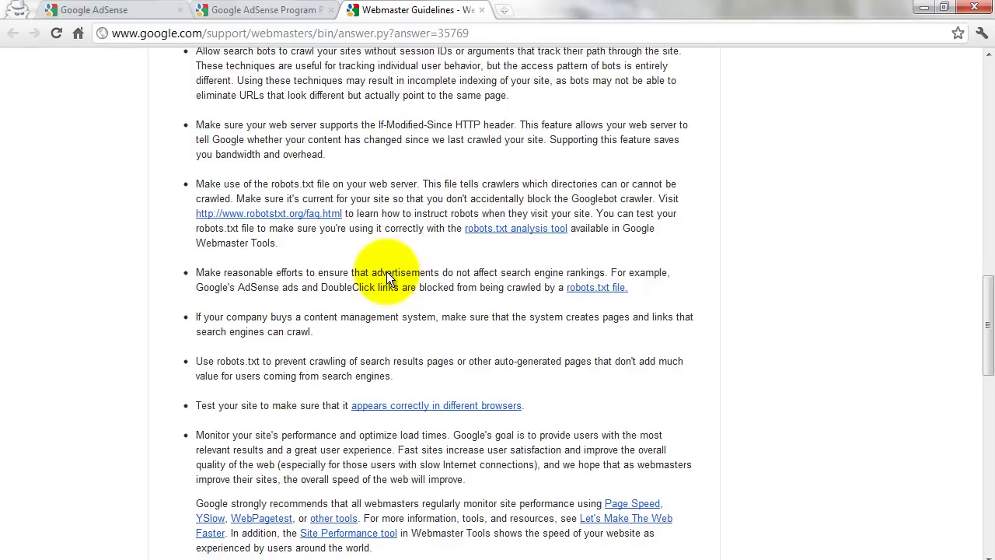
pyautogui.scroll(-1, 386, 278)
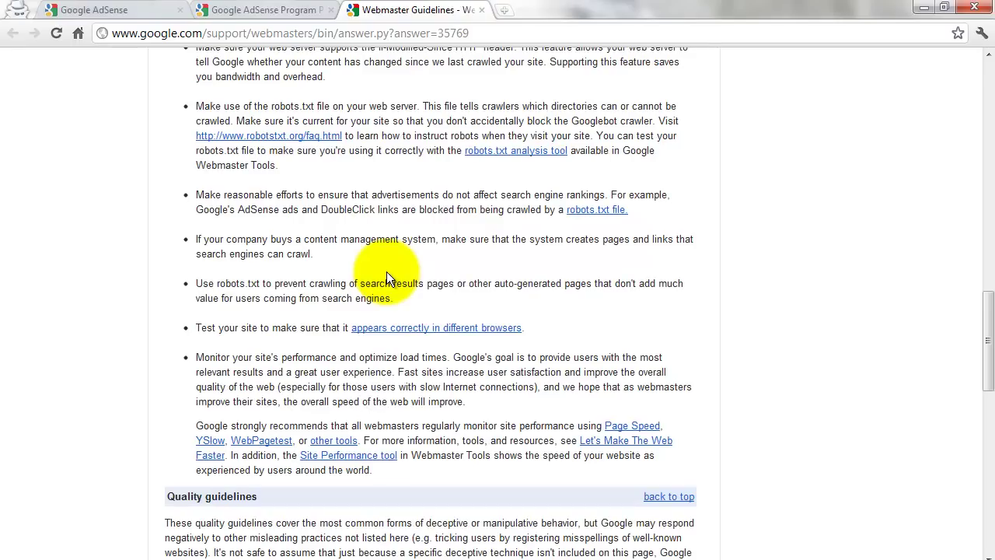
pyautogui.scroll(-6, 388, 278)
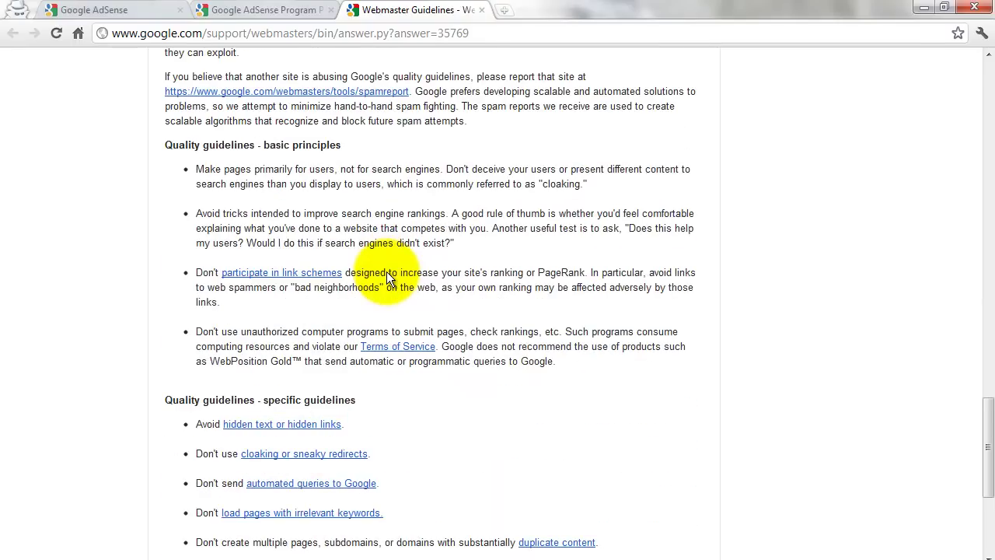
pyautogui.scroll(-4, 386, 278)
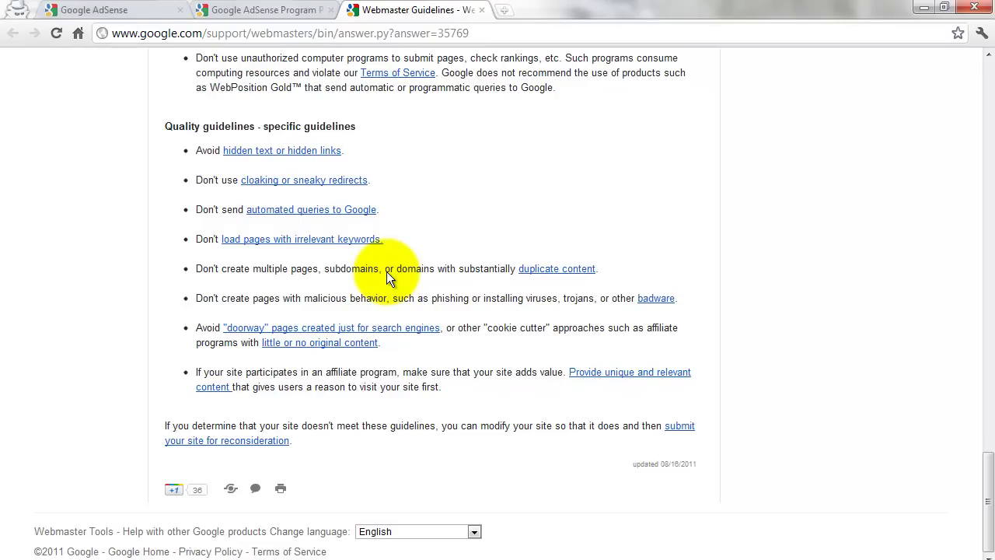
pyautogui.scroll(9, 386, 271)
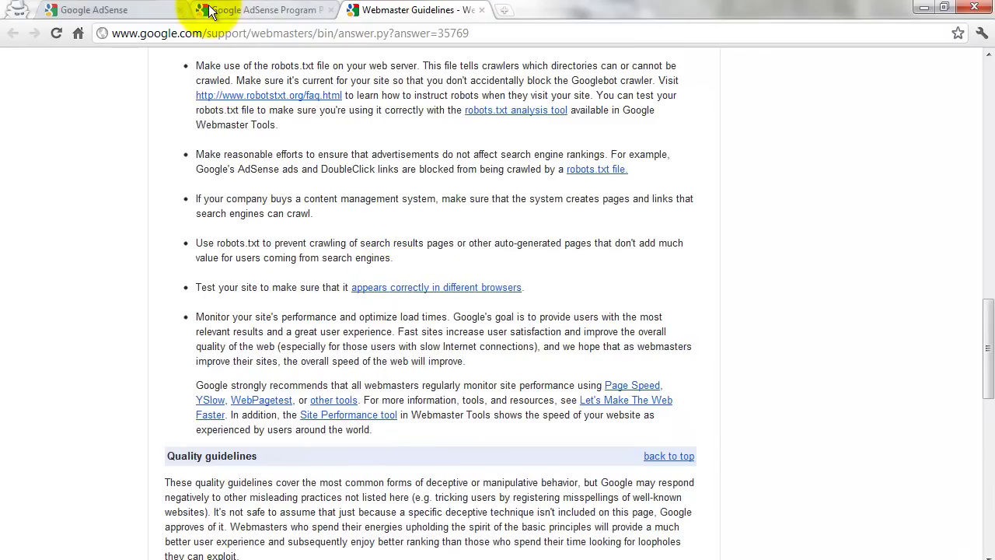
# Step: Return via the Program Policies tab to the AdSense form and scroll it to the top
pyautogui.click(263, 13)
pyautogui.scroll(2, 281, 145)
pyautogui.scroll(3, 281, 145)
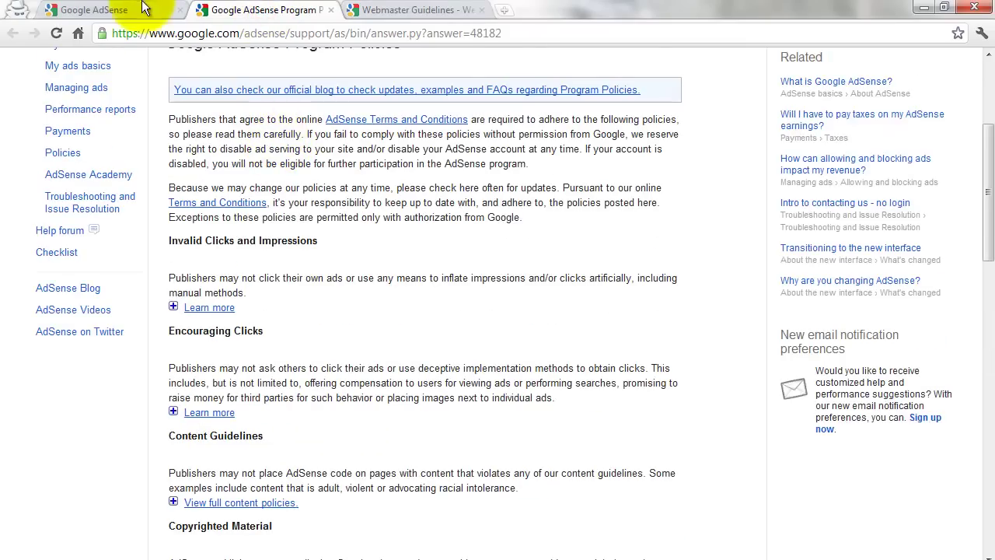
pyautogui.click(130, 10)
pyautogui.scroll(6, 238, 200)
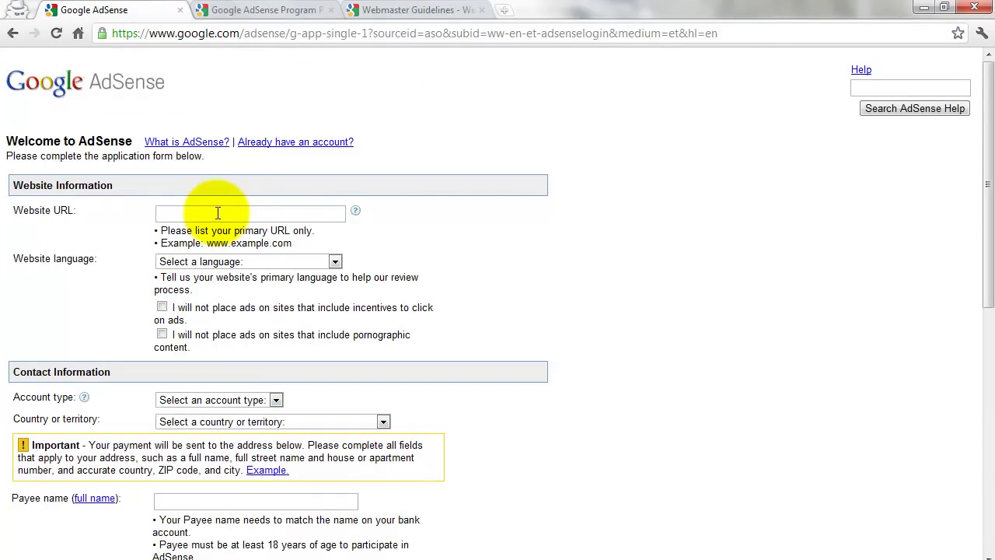
pyautogui.click(217, 213)
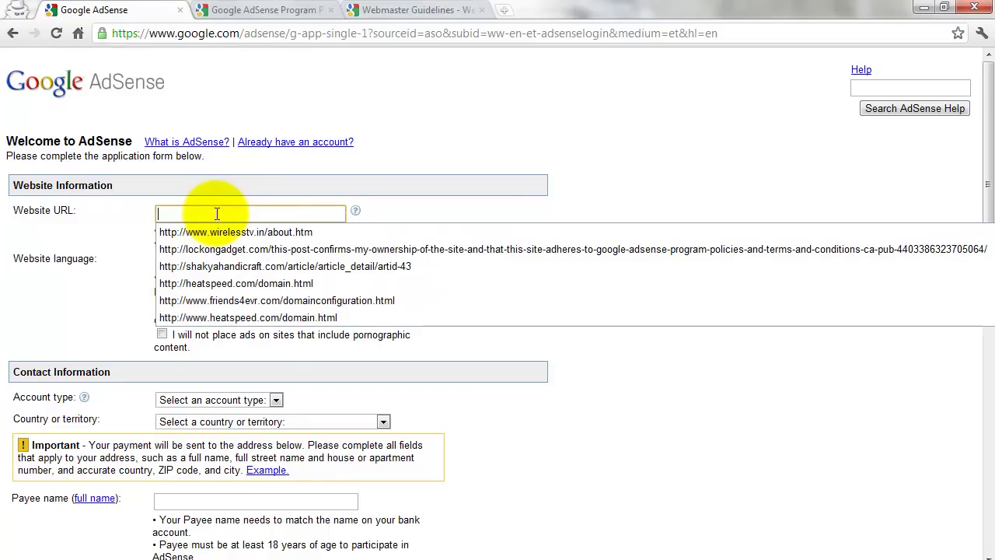
pyautogui.click(253, 191)
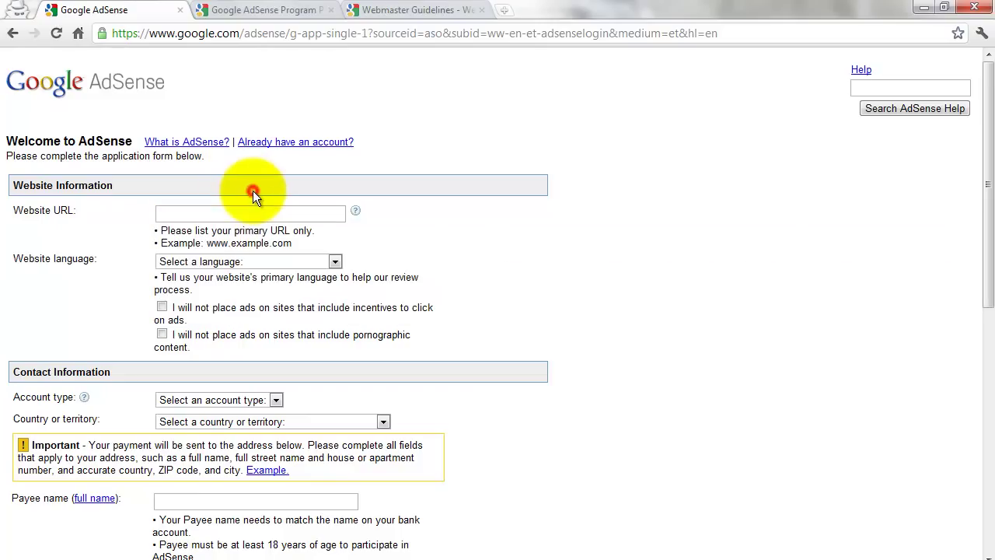
pyautogui.click(238, 213)
pyautogui.press('Down')
pyautogui.press('Return')
pyautogui.scroll(-3, 444, 243)
pyautogui.scroll(1, 428, 243)
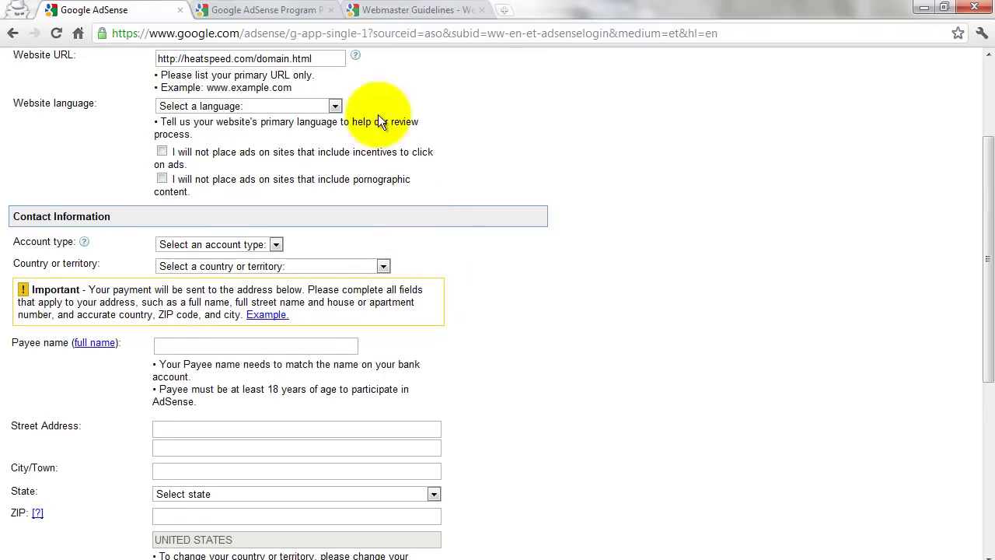
# Step: Set the website language to English and tick the no-click-incentives pledge
pyautogui.click(334, 106)
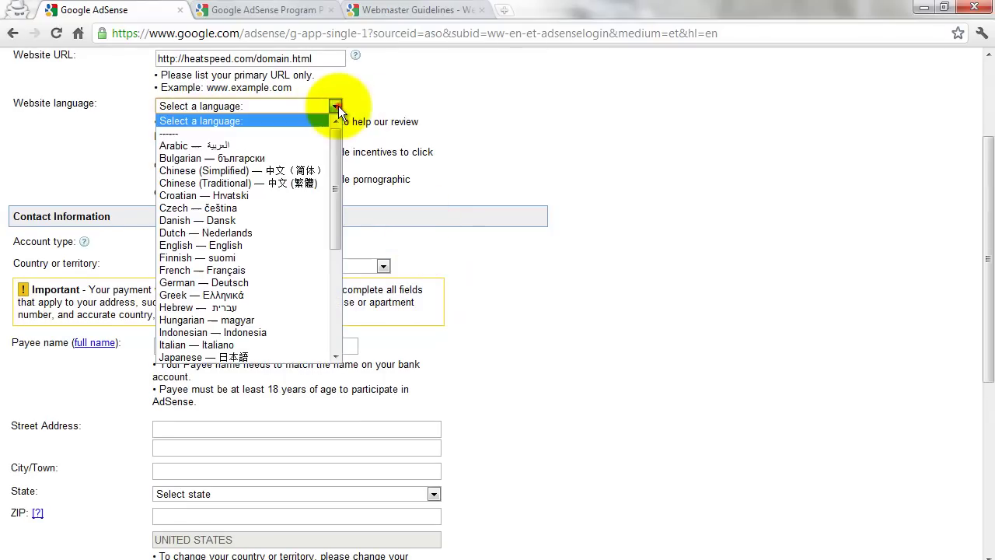
pyautogui.click(233, 246)
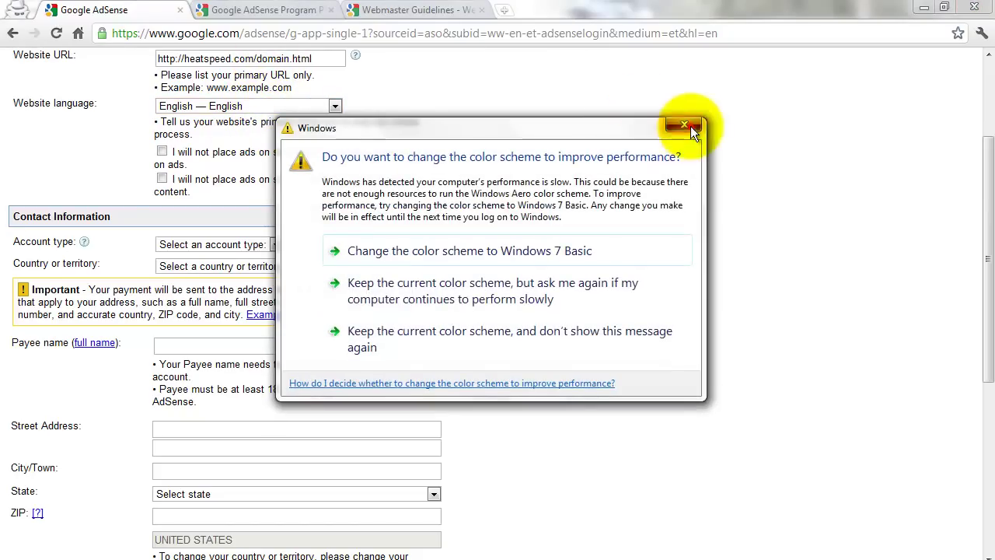
pyautogui.click(689, 127)
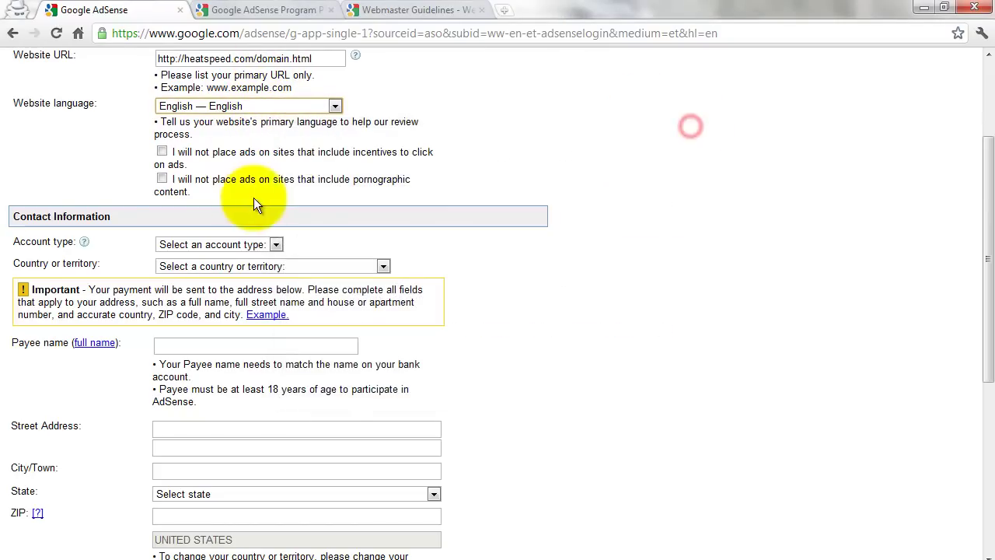
pyautogui.click(163, 152)
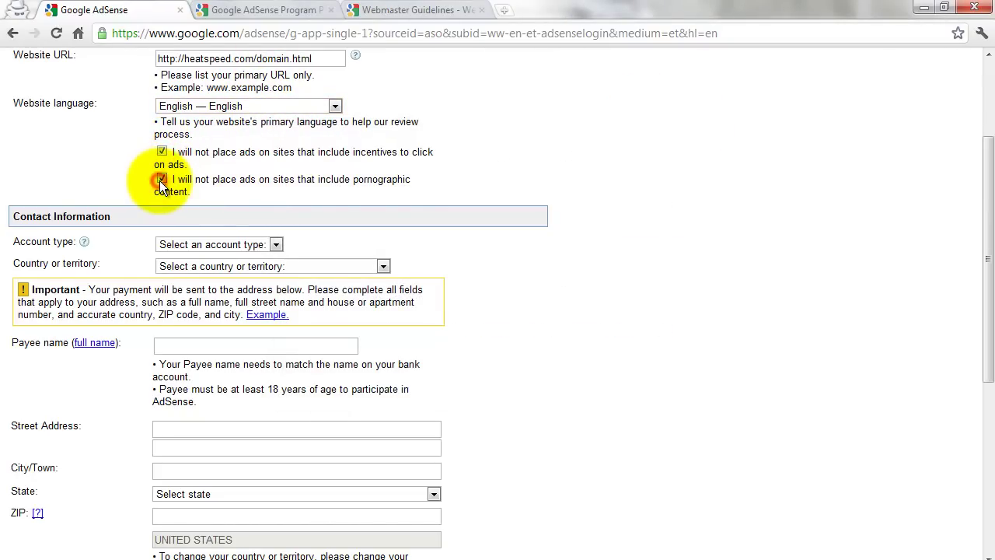
# Step: Choose Individual as the account type and India as the country
pyautogui.click(268, 245)
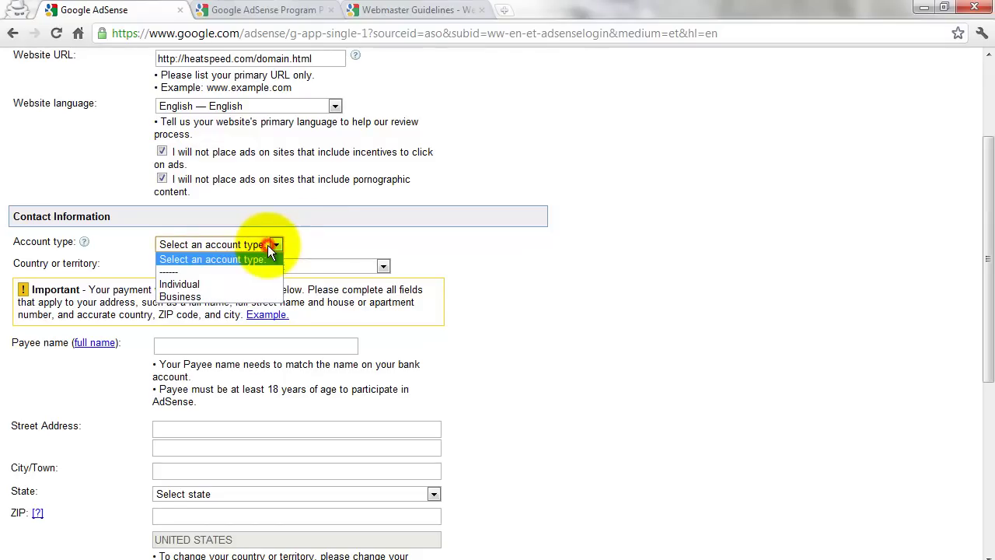
pyautogui.click(192, 283)
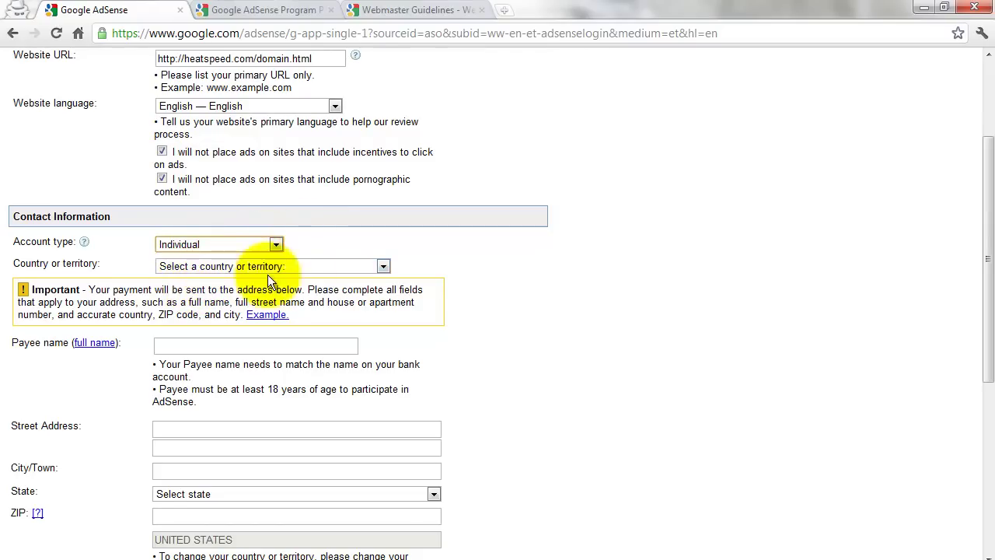
pyautogui.click(385, 266)
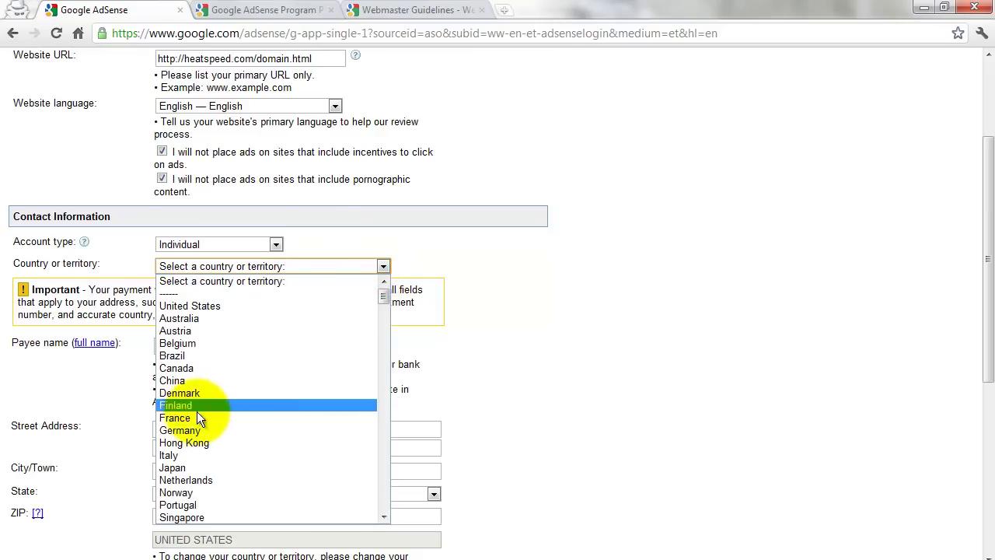
pyautogui.scroll(-8, 197, 416)
pyautogui.scroll(-20, 197, 416)
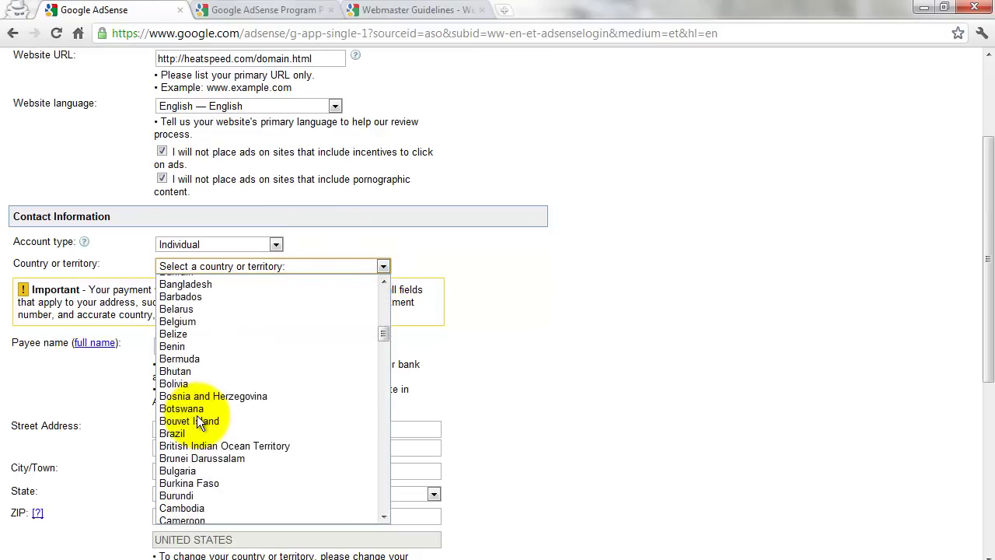
pyautogui.scroll(-9, 197, 413)
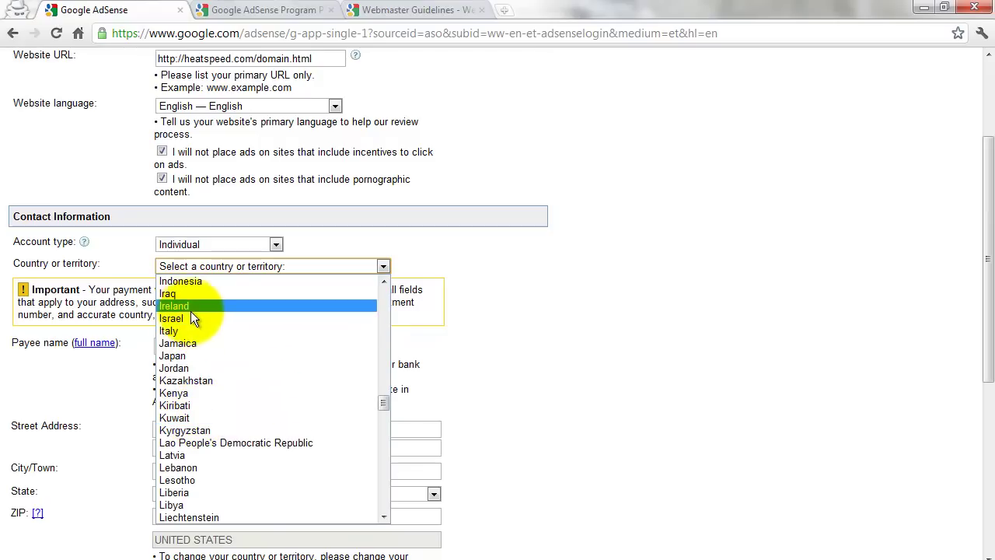
pyautogui.scroll(2, 191, 307)
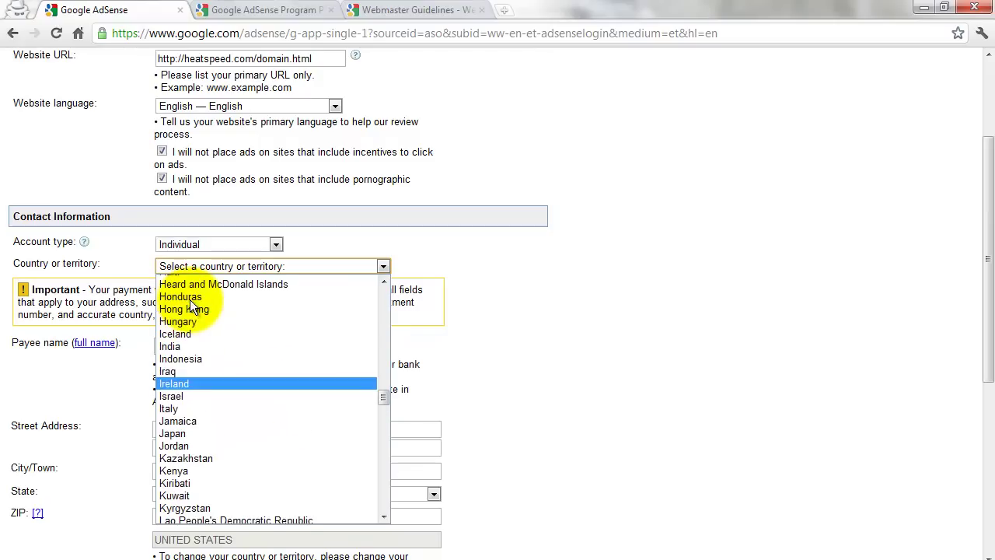
pyautogui.click(187, 348)
pyautogui.click(189, 344)
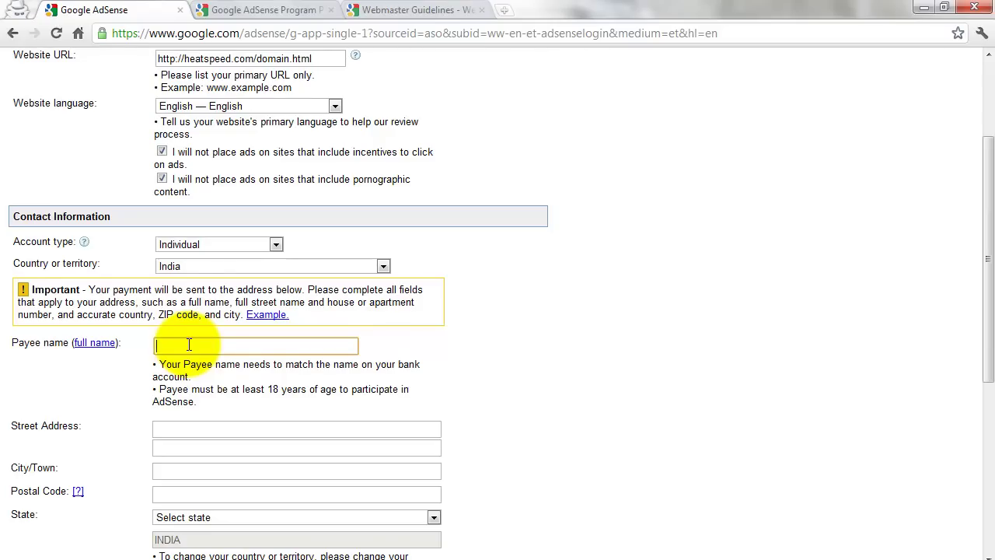
# Step: Enter the payee's full name and type the house number and landmark into Street Address
pyautogui.write('BALAMURUGAN')
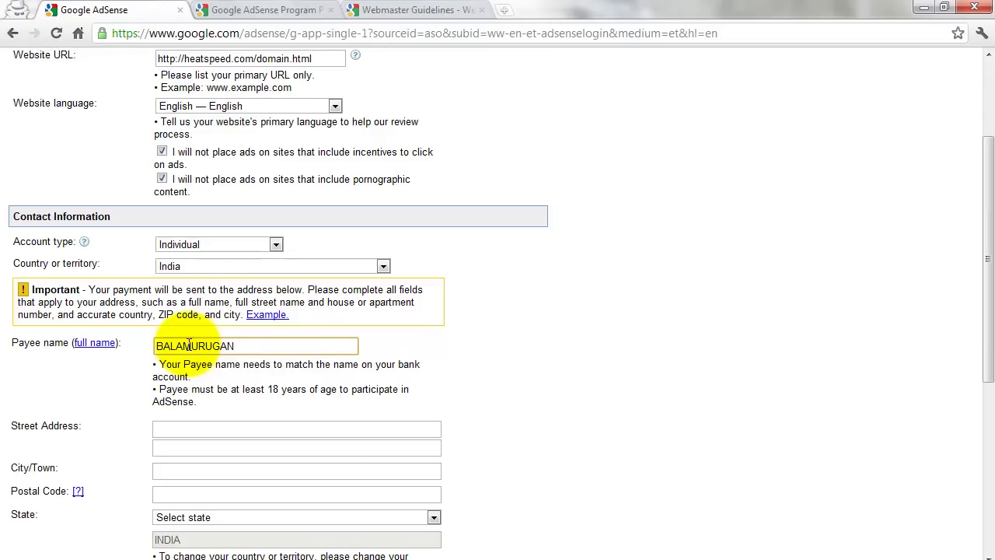
pyautogui.write(' T')
pyautogui.click(217, 433)
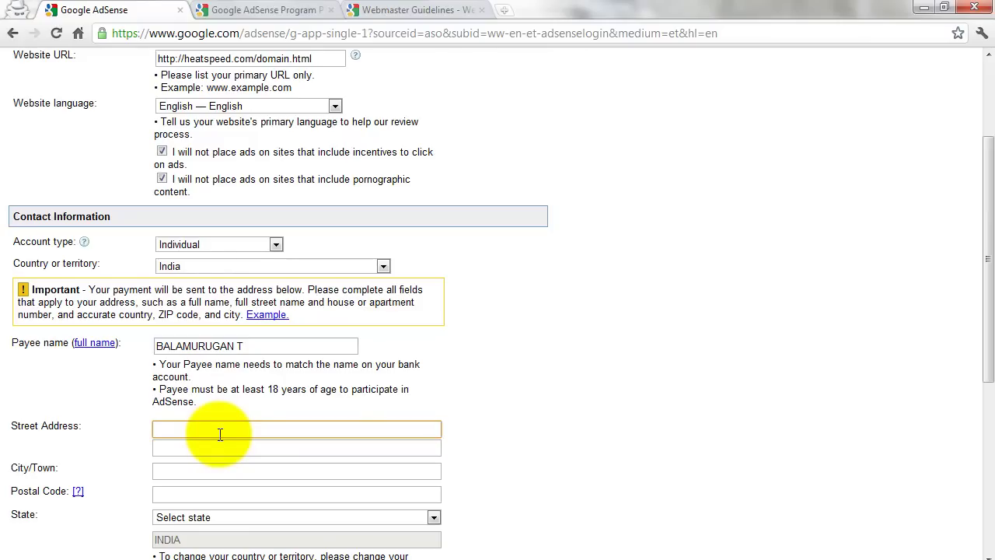
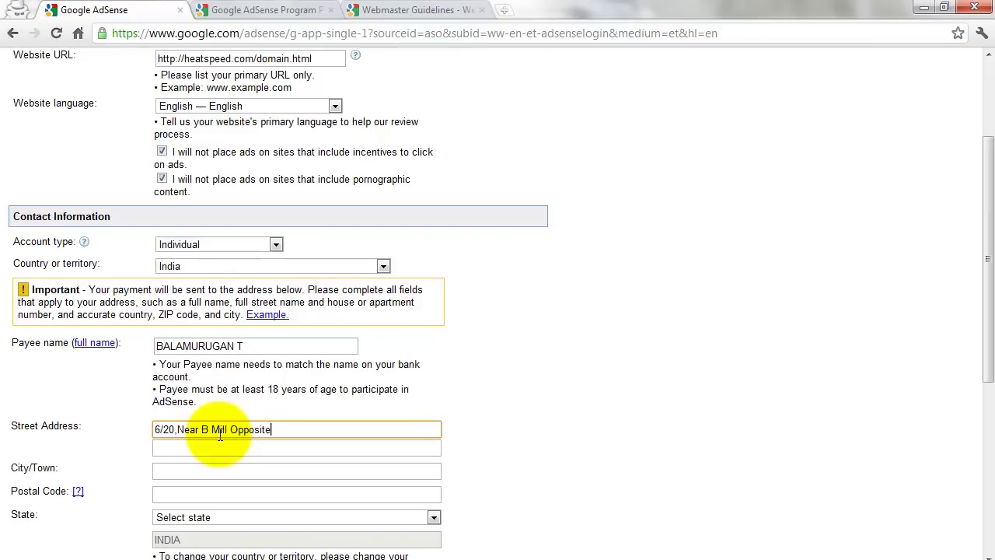
# Step: Enter the road name as the second street address line, fixing its typos
pyautogui.click(220, 441)
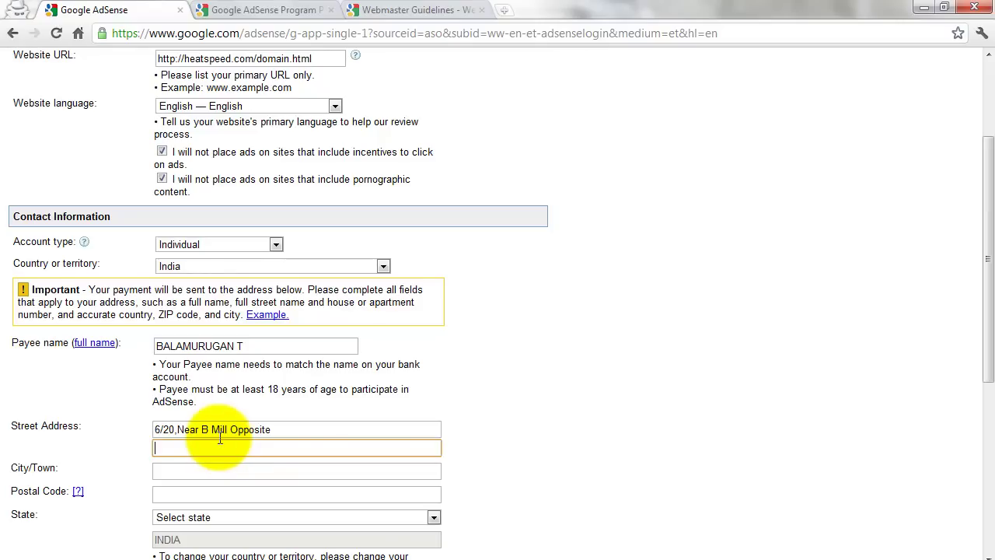
pyautogui.moveTo(202, 449); pyautogui.dragTo(195, 448)
pyautogui.write('M')
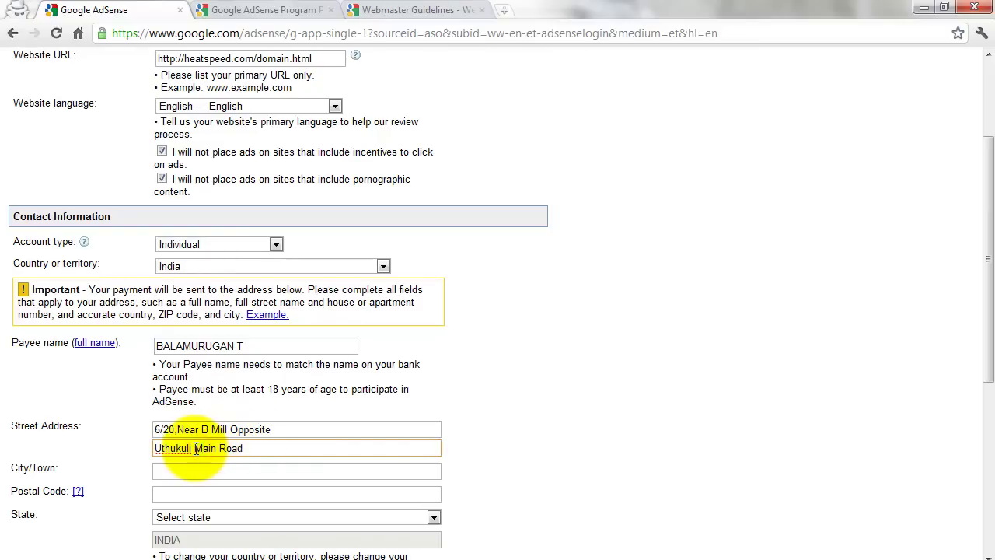
# Step: Fill in the City/Town and Postal Code fields of the contact address
pyautogui.click(205, 465)
pyautogui.write('T')
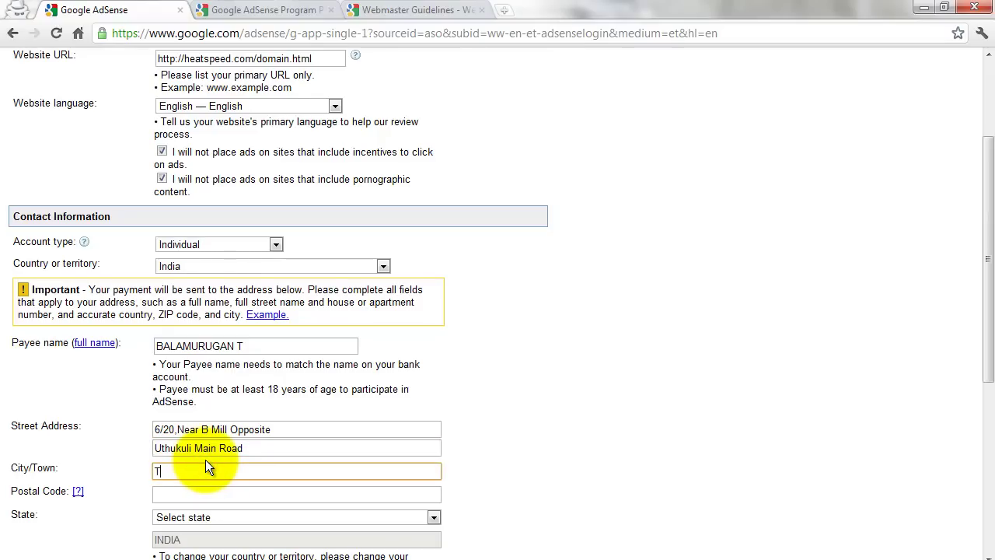
pyautogui.write('irupur')
pyautogui.click(208, 494)
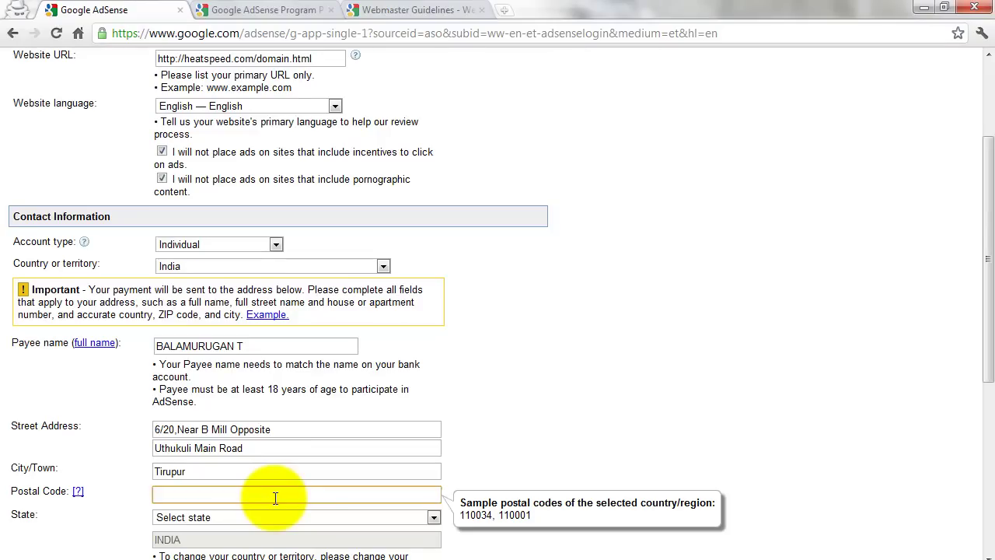
pyautogui.write('641607')
# Step: Set the State to Tamil Nadu
pyautogui.scroll(-1, 275, 497)
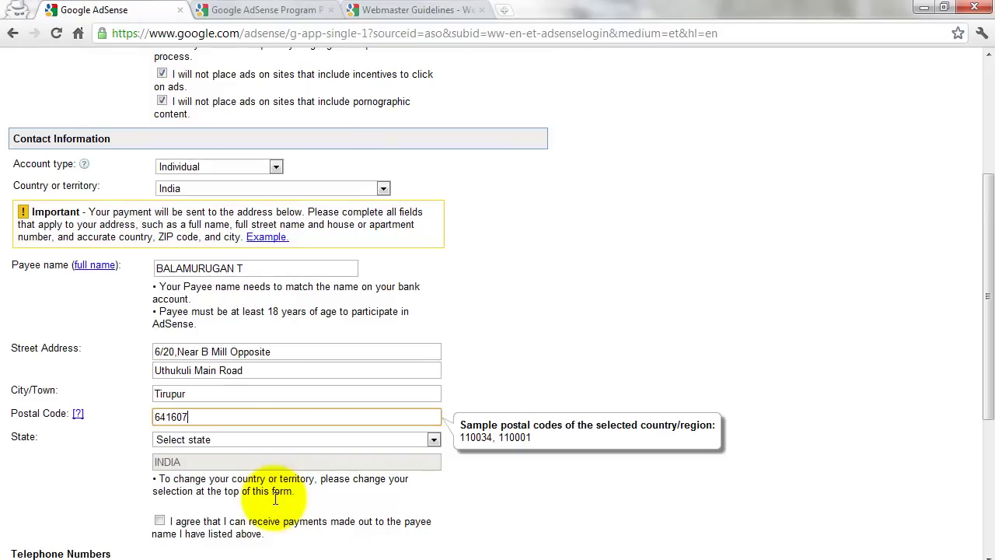
pyautogui.click(234, 439)
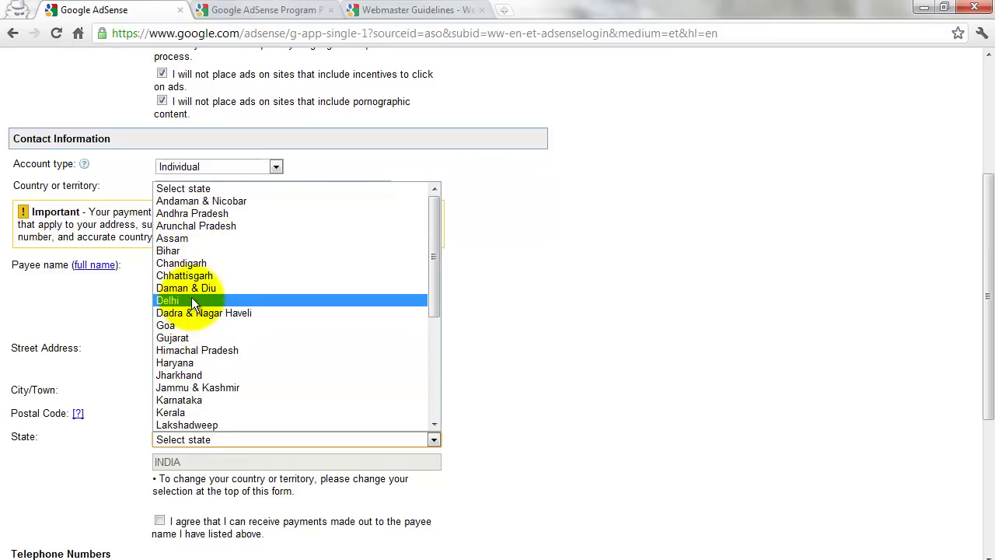
pyautogui.scroll(-5, 195, 299)
pyautogui.click(209, 374)
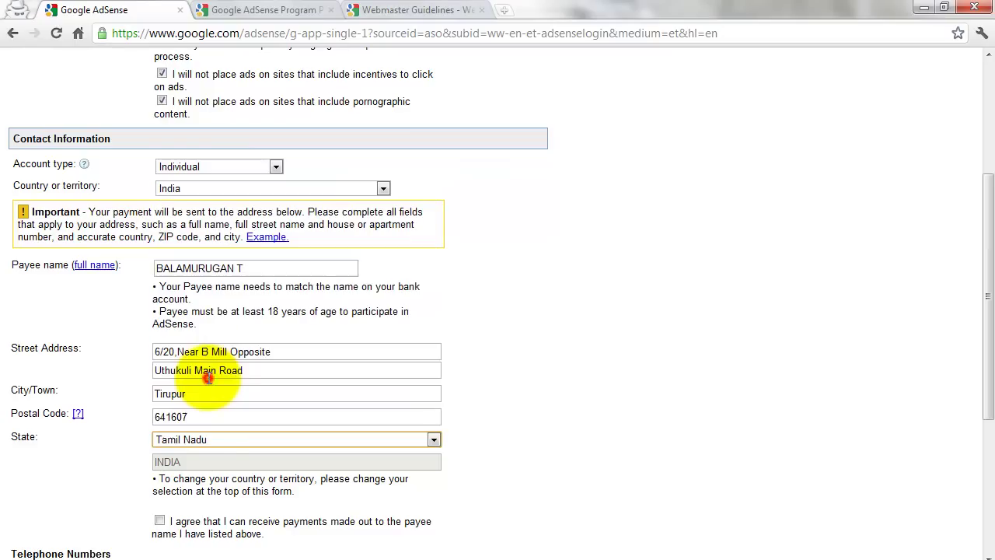
# Step: Tick the agreement to receive payments made to the payee and dismiss the colour-scheme popup
pyautogui.scroll(-2, 195, 481)
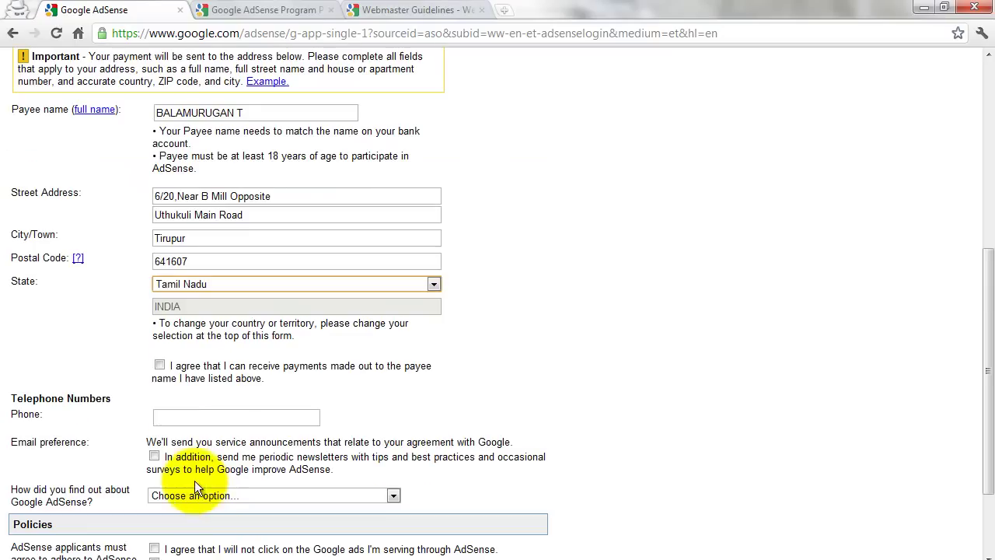
pyautogui.click(160, 366)
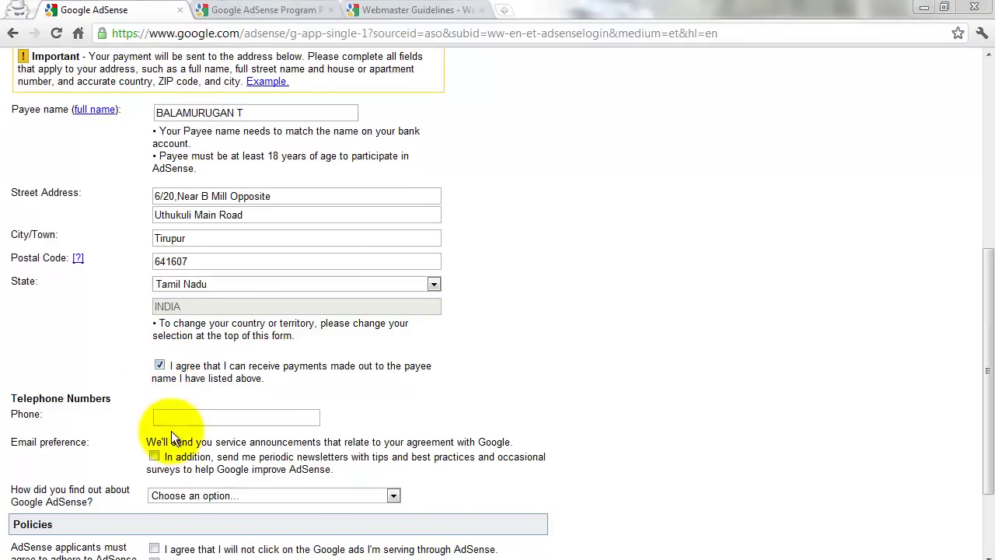
pyautogui.click(695, 126)
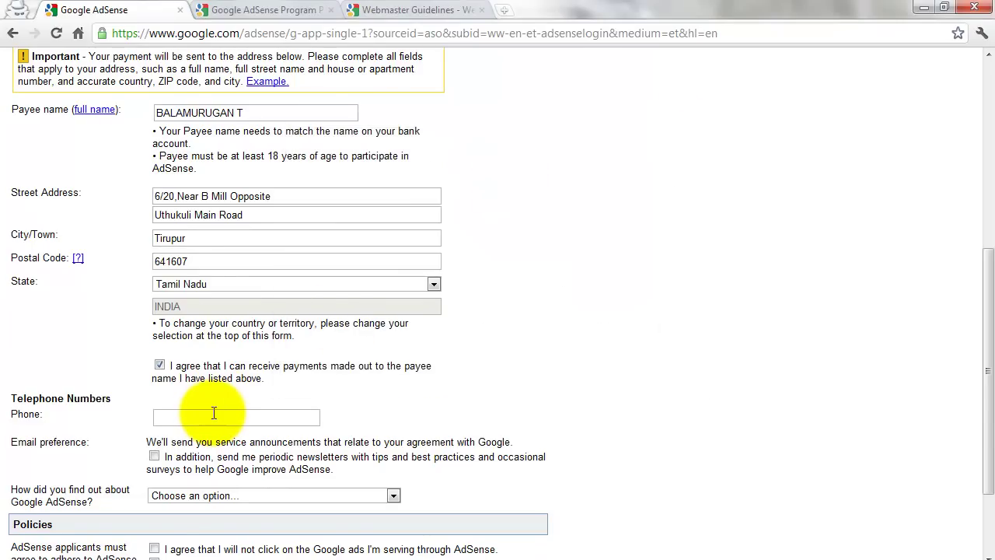
pyautogui.scroll(5, 214, 412)
pyautogui.scroll(-6, 214, 412)
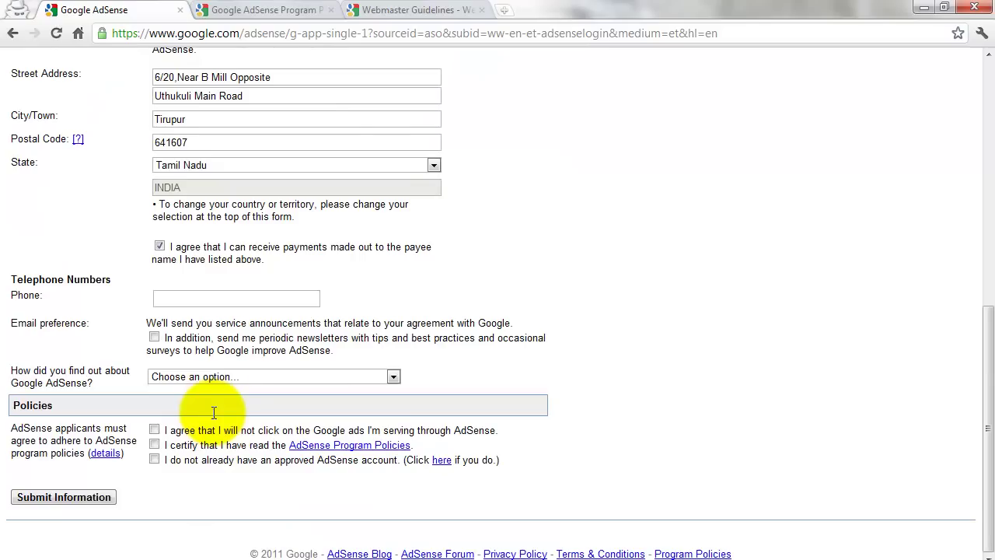
# Step: Enter the phone number, opt into newsletters, and choose Friend/colleague as the referral source
pyautogui.click(205, 297)
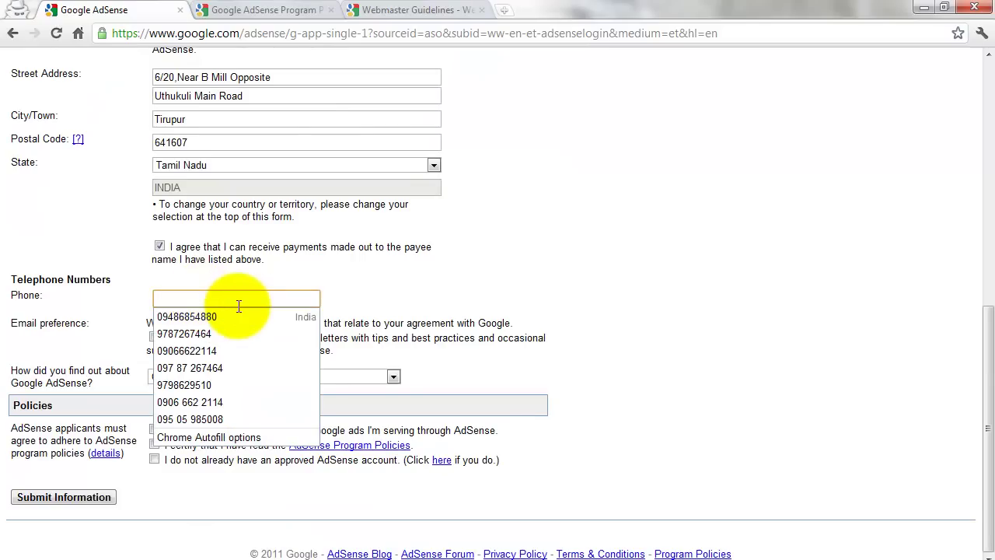
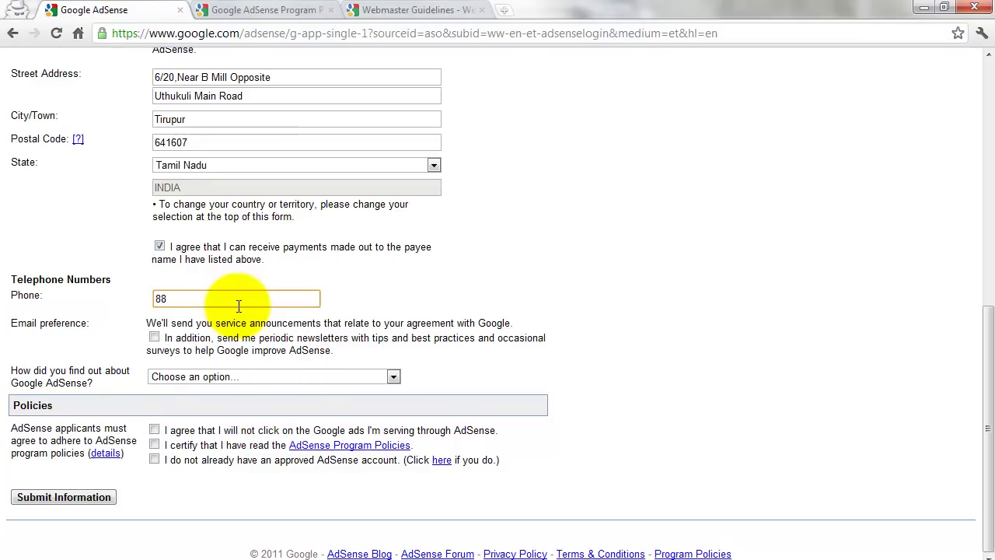
pyautogui.click(153, 340)
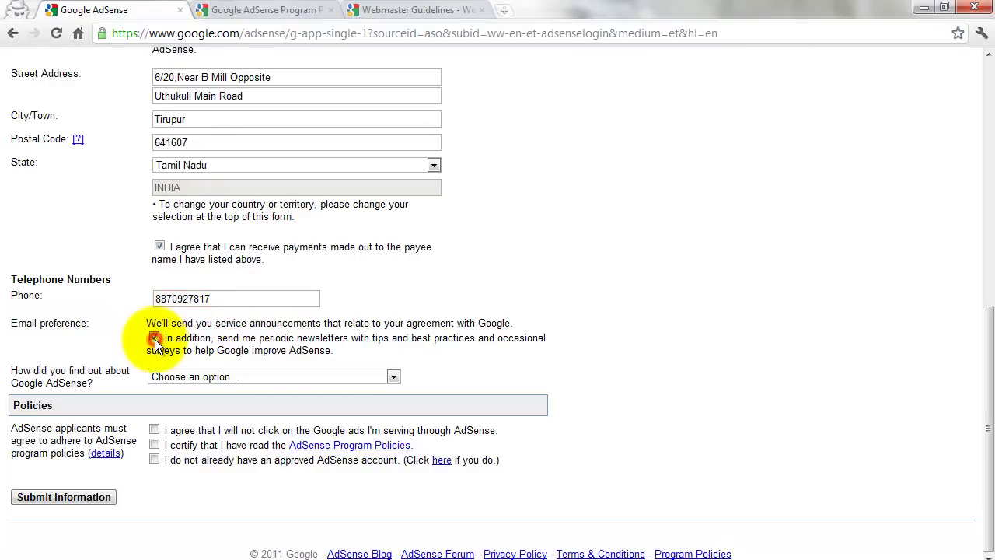
pyautogui.click(174, 376)
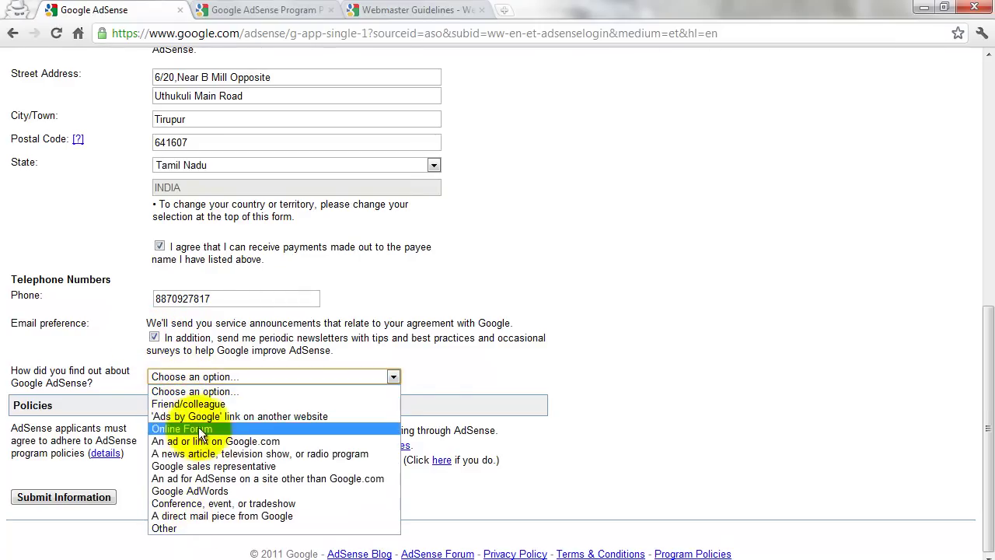
pyautogui.click(194, 404)
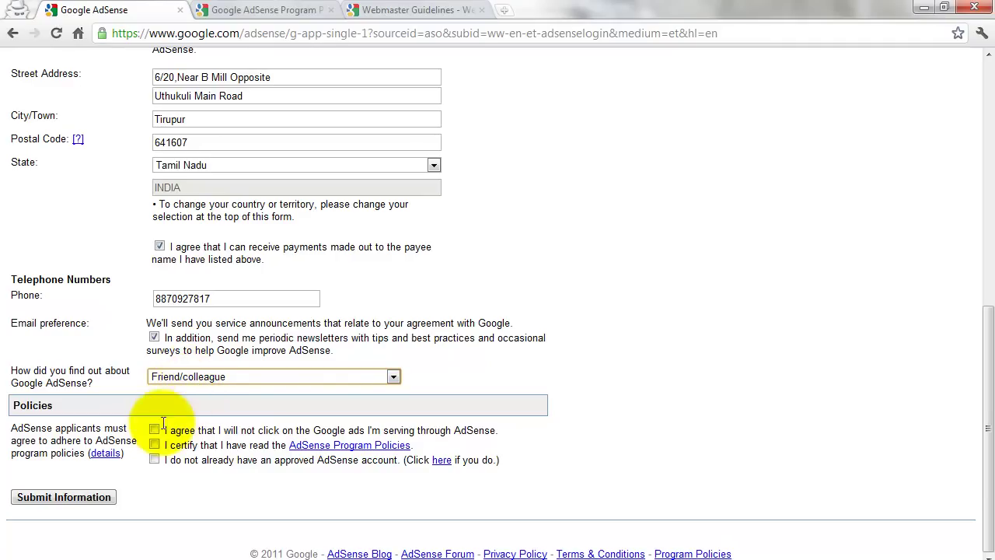
pyautogui.click(177, 377)
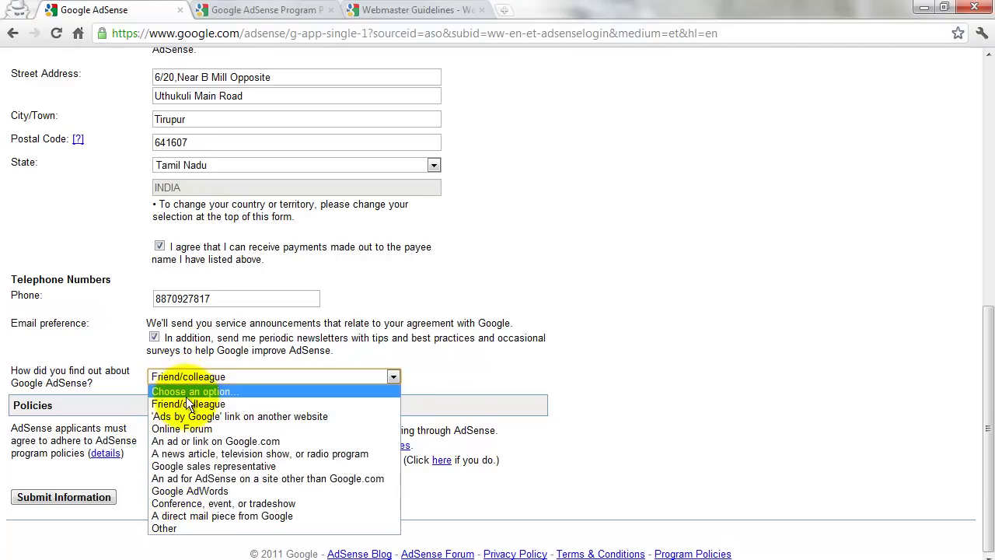
pyautogui.click(188, 405)
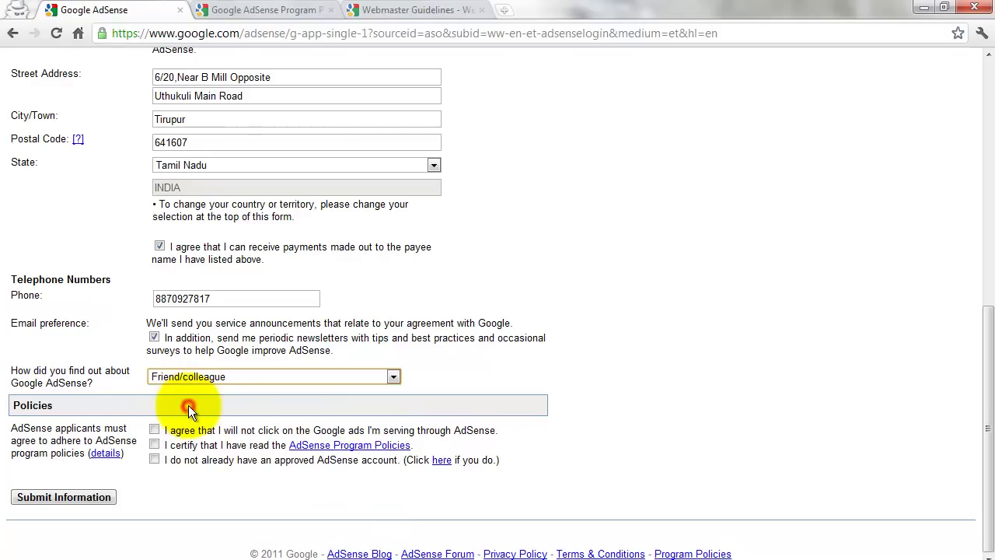
# Step: Accept all three AdSense policy checkboxes and submit the information
pyautogui.click(155, 431)
pyautogui.click(154, 444)
pyautogui.click(154, 459)
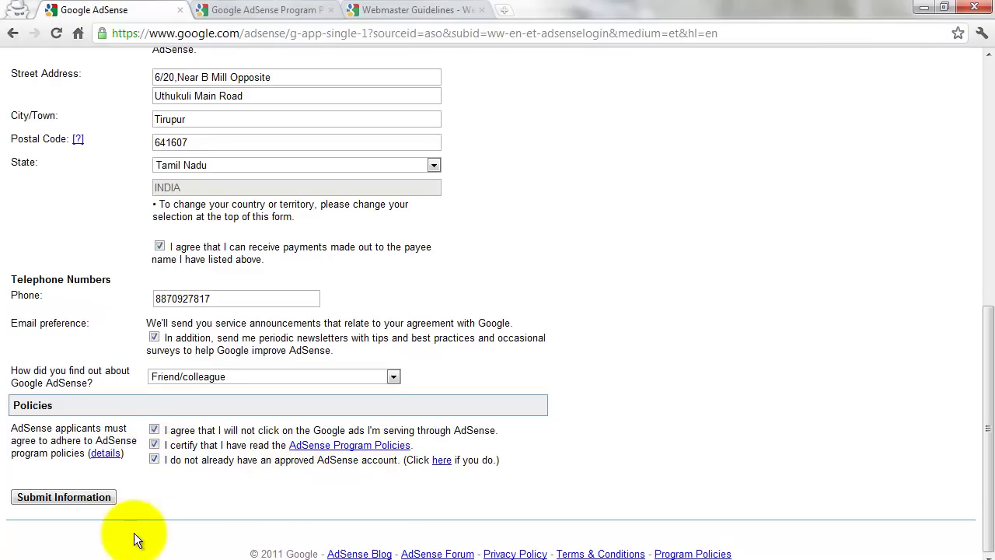
pyautogui.click(79, 498)
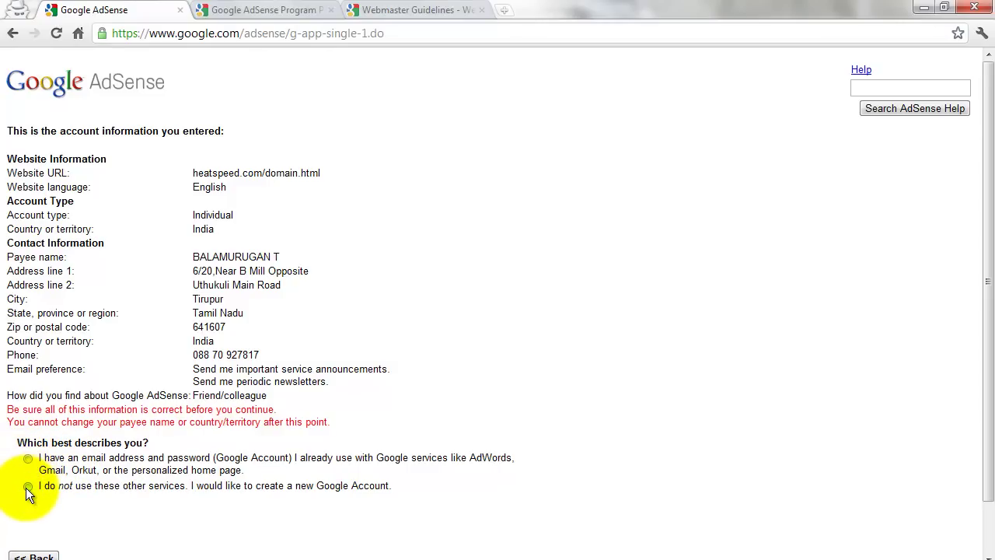
# Step: Choose 'I do not use these other services' to create a new Google Account and clear the autofilled email
pyautogui.click(28, 486)
pyautogui.scroll(-1, 33, 485)
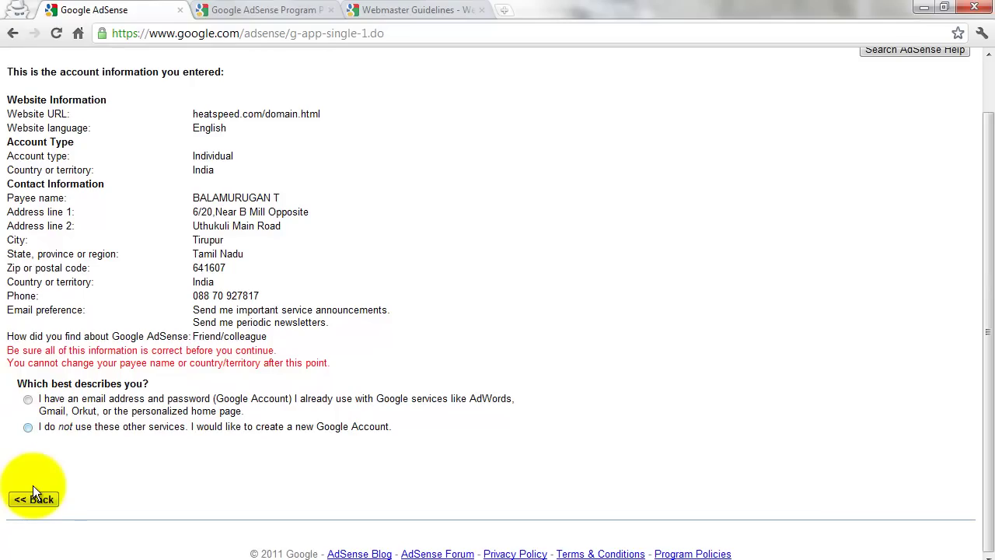
pyautogui.click(28, 427)
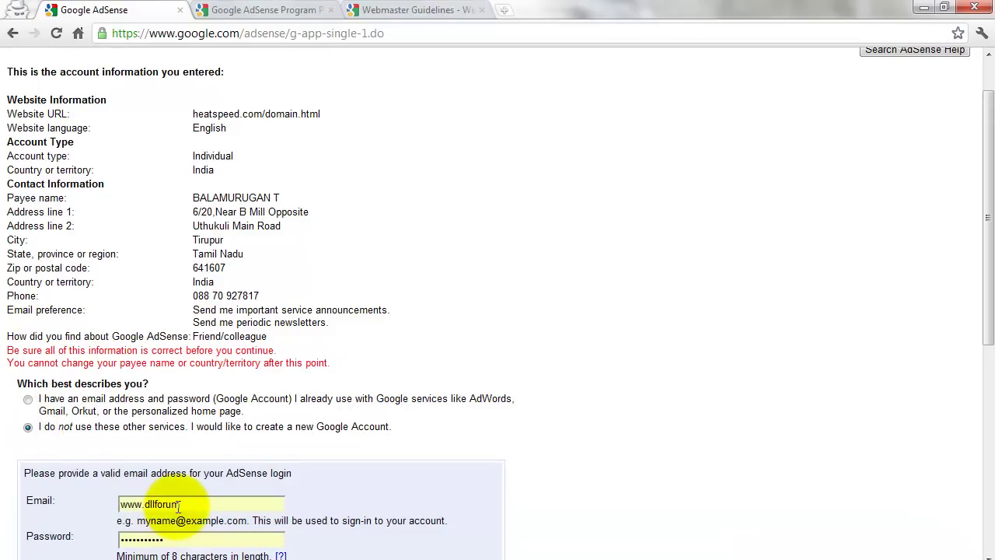
pyautogui.click(197, 504)
pyautogui.press('BackSpace')
pyautogui.press('BackSpace')
pyautogui.press('BackSpace')
pyautogui.press('BackSpace')
pyautogui.press('BackSpace')
pyautogui.press('BackSpace')
pyautogui.press('BackSpace')
pyautogui.press('BackSpace')
pyautogui.press('BackSpace')
pyautogui.press('BackSpace')
pyautogui.press('BackSpace')
pyautogui.press('BackSpace')
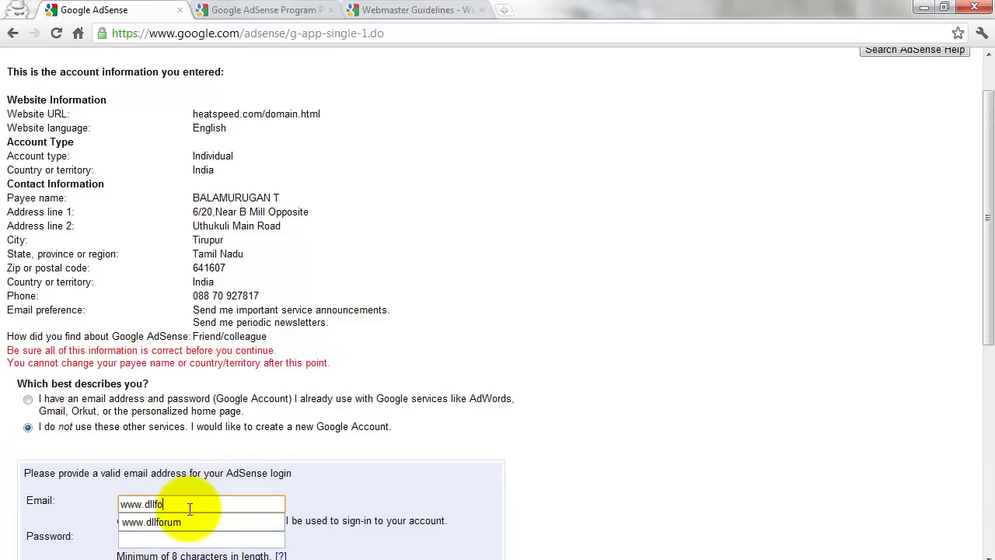
pyautogui.click(414, 482)
pyautogui.scroll(-2, 368, 497)
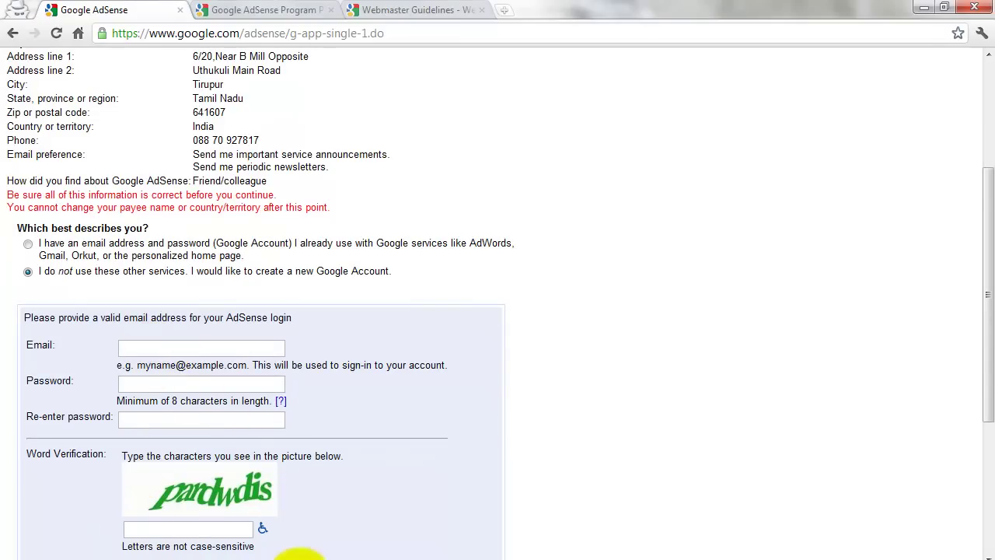
# Step: Dismiss the colour-scheme warning, copy the Yahoo mailbox address, and return to the AdSense form
pyautogui.moveTo(357, 557)
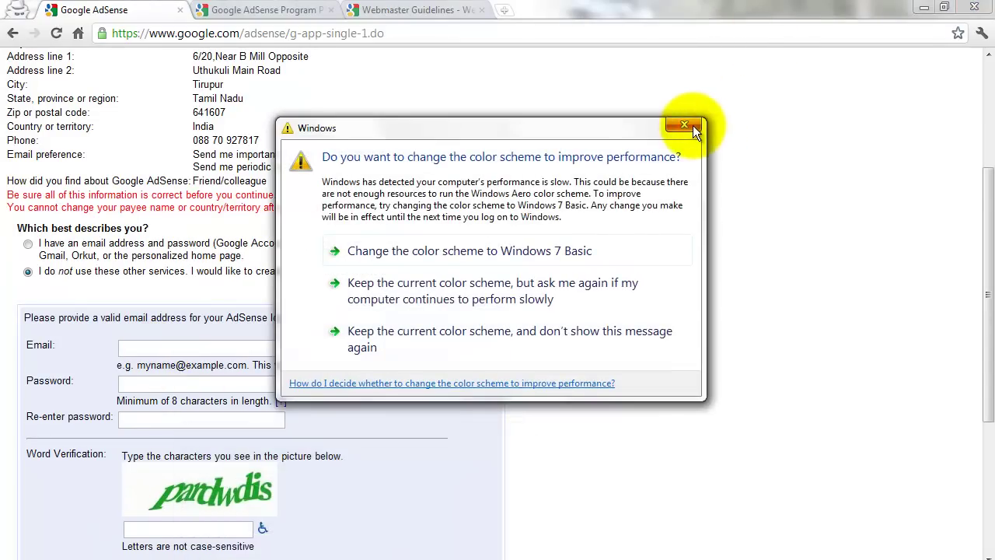
pyautogui.click(691, 125)
pyautogui.moveTo(338, 557)
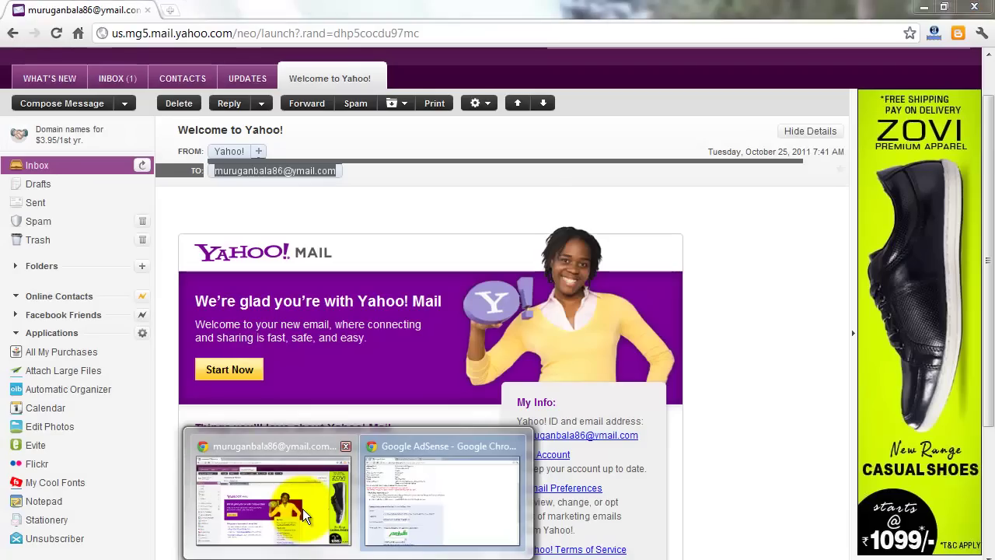
pyautogui.click(302, 509)
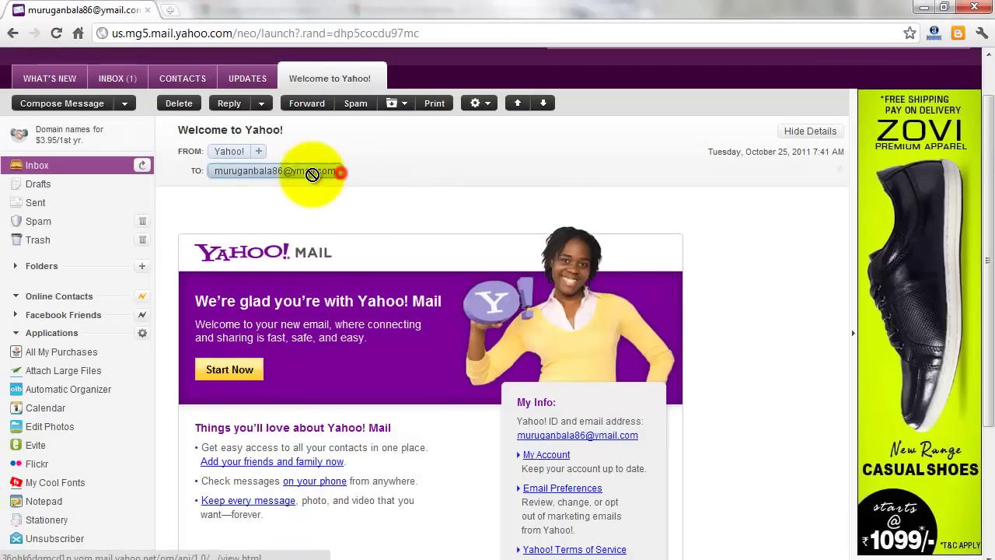
pyautogui.moveTo(350, 178); pyautogui.dragTo(219, 175)
pyautogui.hotkey('ctrl', 'c')
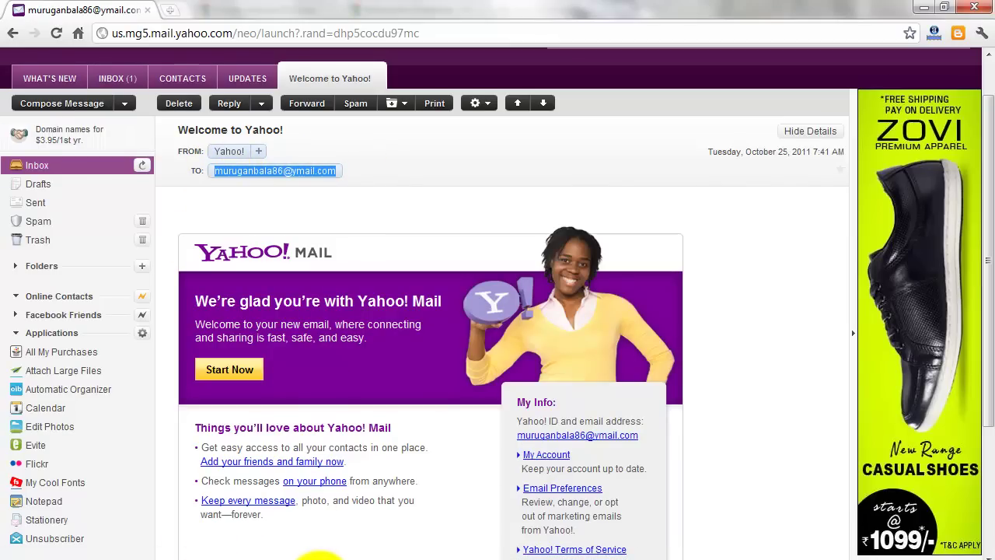
pyautogui.click(362, 549)
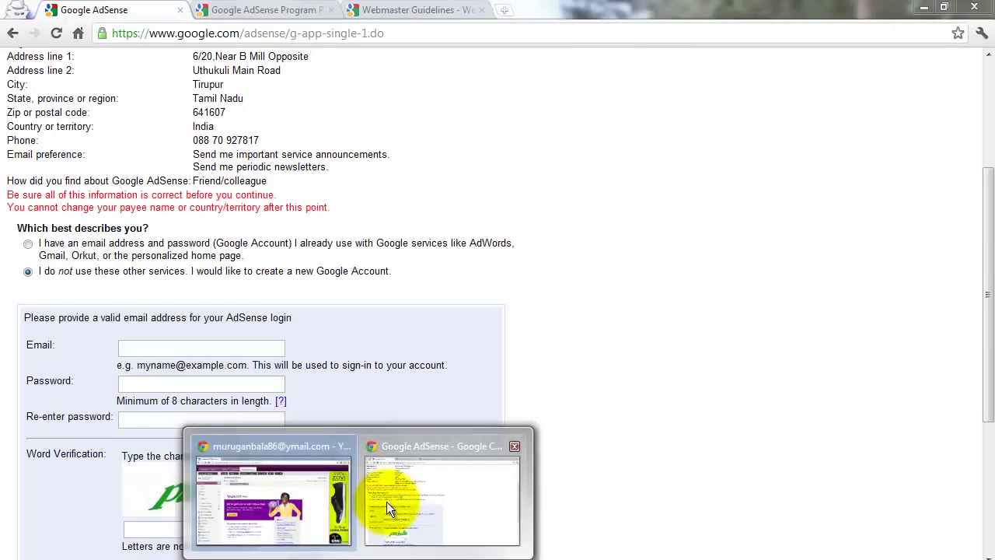
pyautogui.click(386, 501)
# Step: Paste the Yahoo address into Email and enter the password in both password fields
pyautogui.click(186, 351)
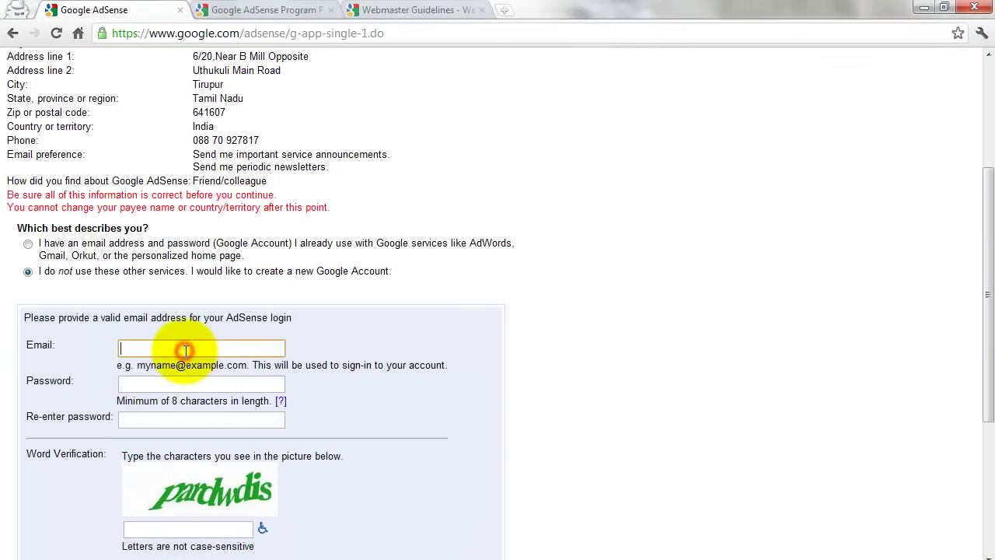
pyautogui.hotkey('ctrl', 'v')
pyautogui.click(162, 384)
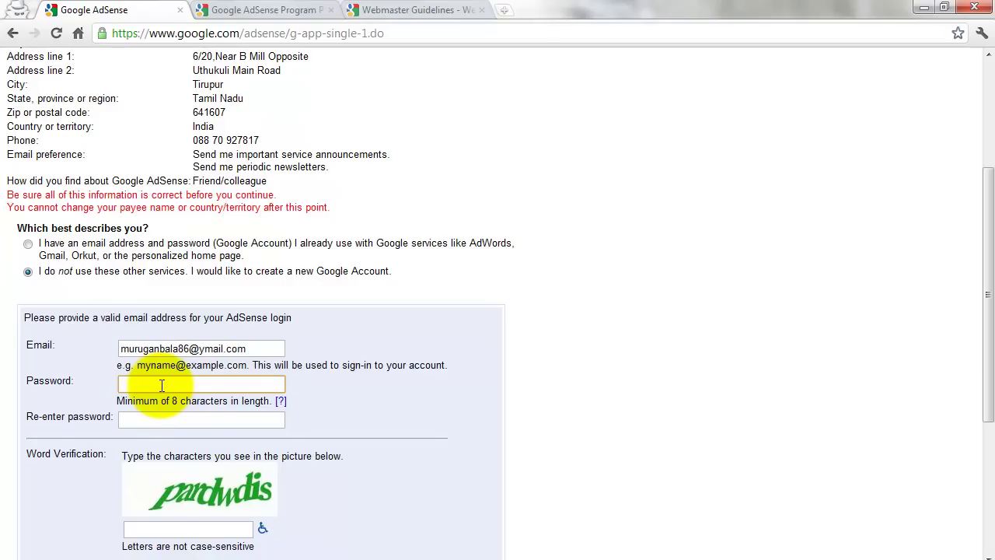
pyautogui.write('••••••')
pyautogui.press('BackSpace')
pyautogui.press('BackSpace')
pyautogui.press('BackSpace')
pyautogui.write('••••••••••')
pyautogui.press('BackSpace')
pyautogui.press('BackSpace')
pyautogui.press('BackSpace')
pyautogui.press('BackSpace')
pyautogui.press('BackSpace')
pyautogui.press('BackSpace')
pyautogui.press('BackSpace')
pyautogui.press('BackSpace')
pyautogui.press('BackSpace')
pyautogui.press('BackSpace')
pyautogui.write('••')
pyautogui.click(158, 423)
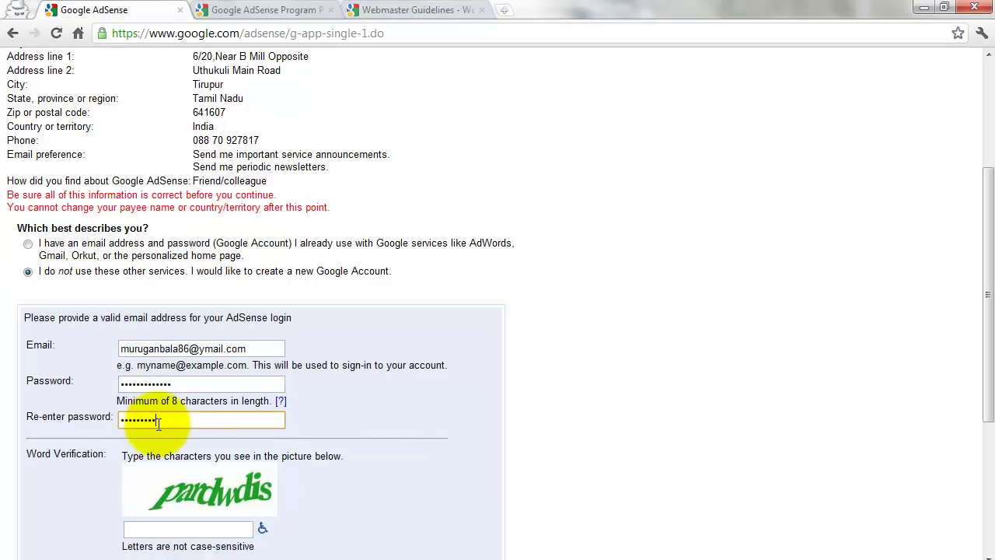
pyautogui.write('••')
# Step: Fill in the word verification characters 'pardwdis'
pyautogui.scroll(-1, 158, 423)
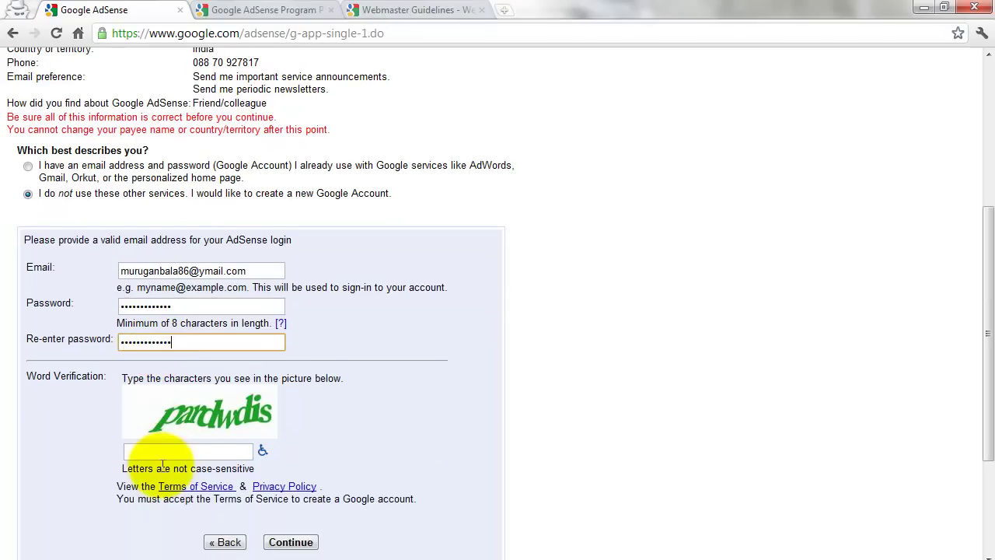
pyautogui.click(165, 450)
pyautogui.write('par')
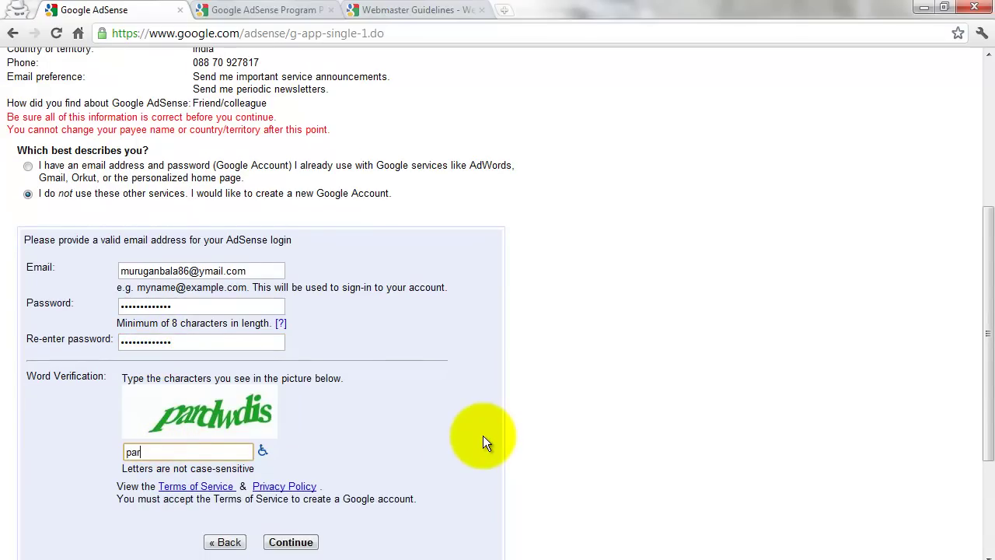
pyautogui.write('dwdis')
pyautogui.scroll(-1, 482, 442)
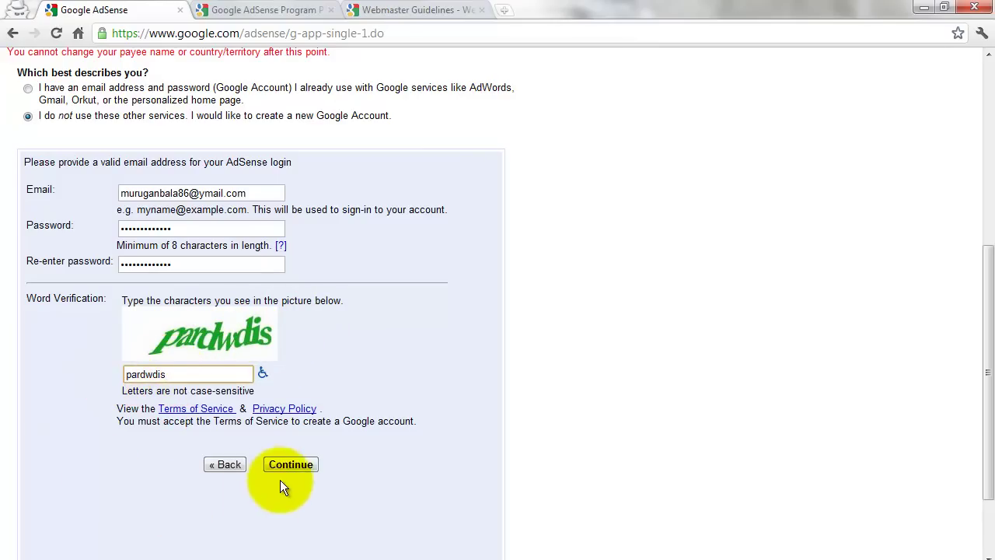
pyautogui.scroll(5, 283, 467)
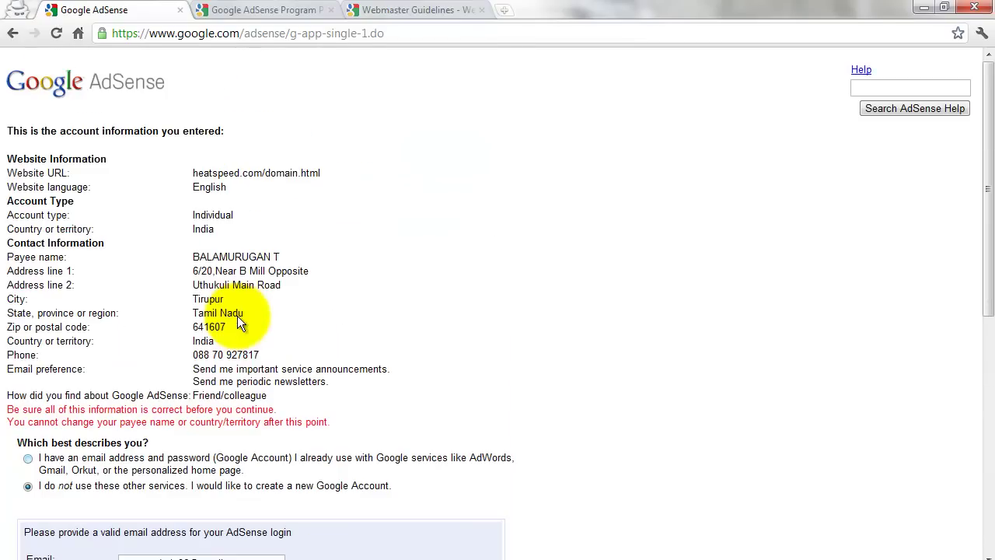
# Step: Submit the new-account details with Continue to reach the 'You're almost done!' page
pyautogui.scroll(-1, 210, 319)
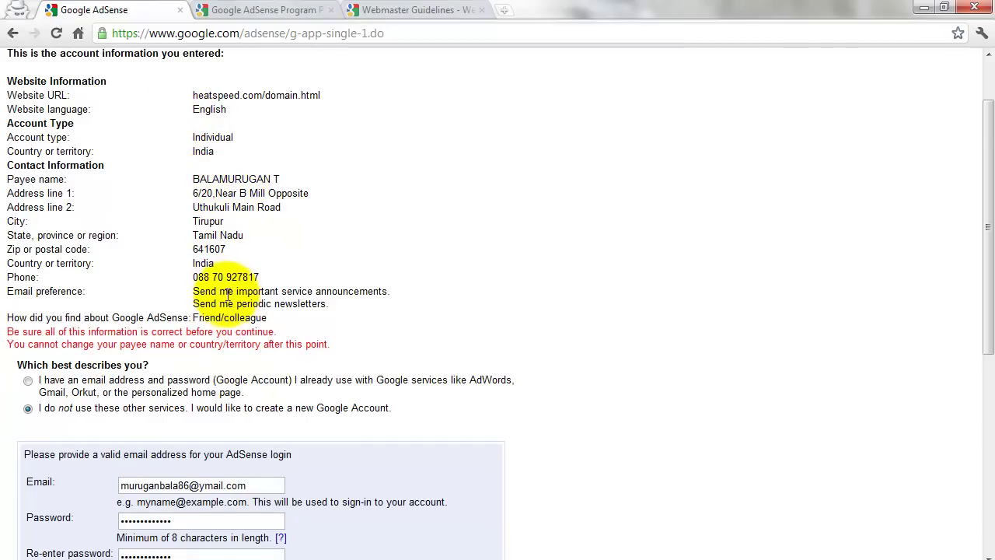
pyautogui.scroll(-5, 223, 289)
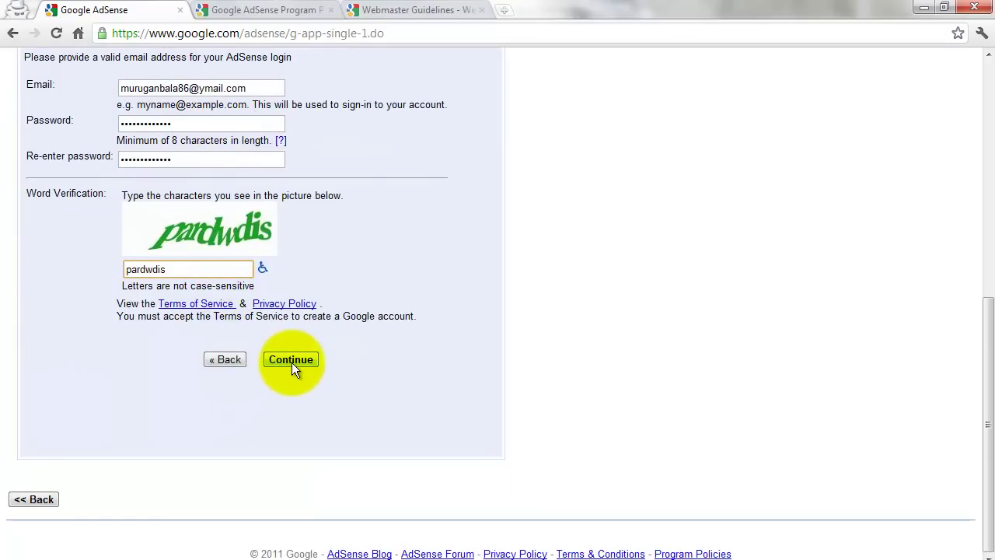
pyautogui.click(291, 362)
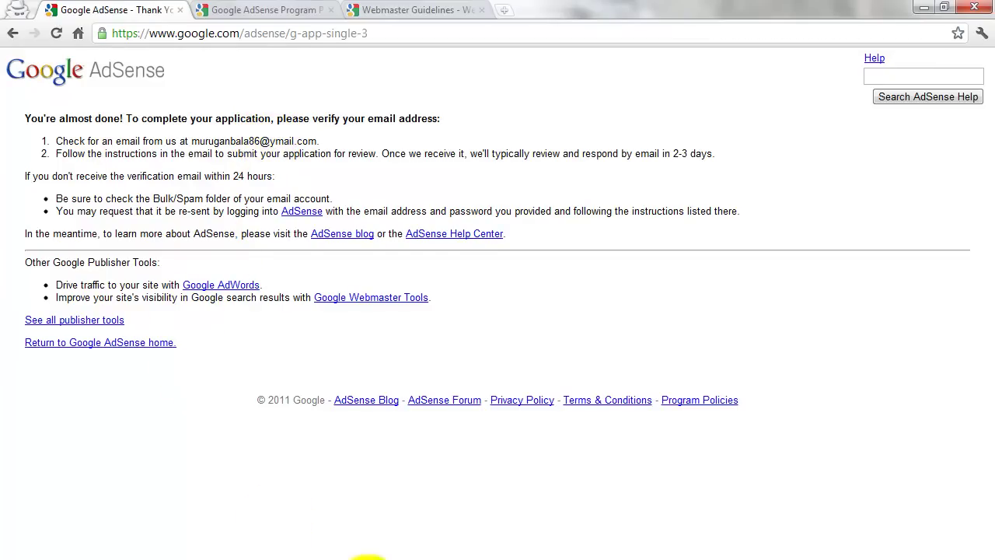
pyautogui.moveTo(366, 558)
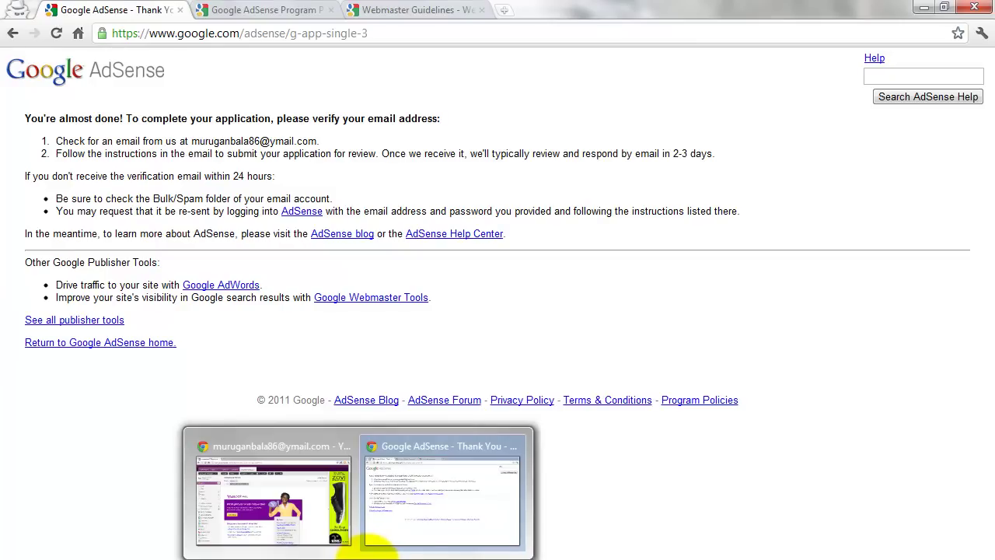
# Step: Copy the verification link from the AdSense email in Yahoo Mail into the AdSense tab's address bar
pyautogui.click(291, 508)
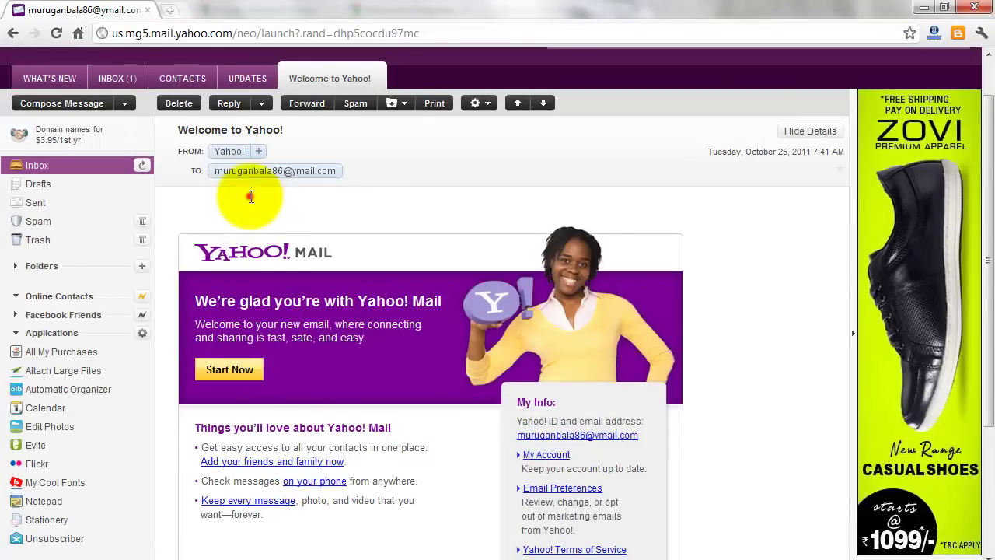
pyautogui.click(118, 78)
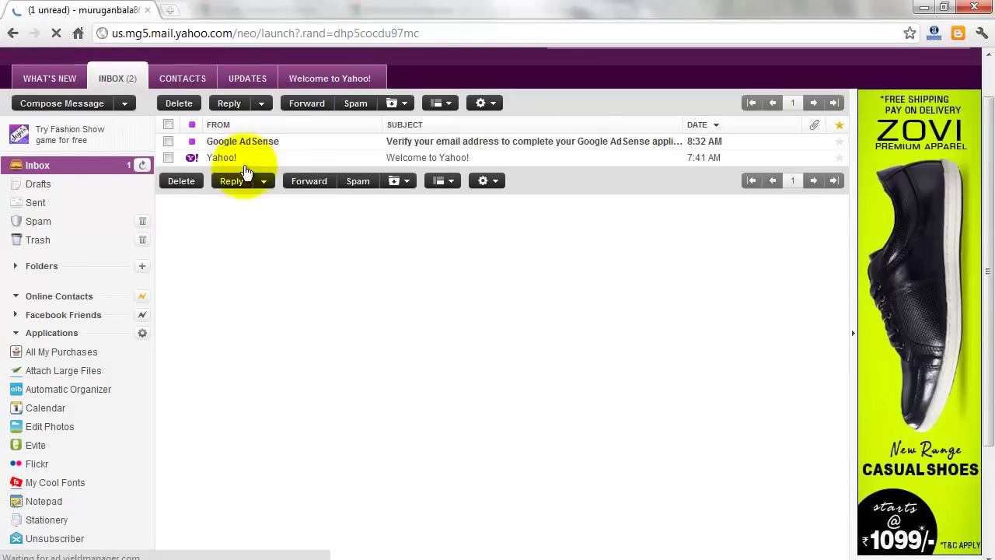
pyautogui.click(264, 145)
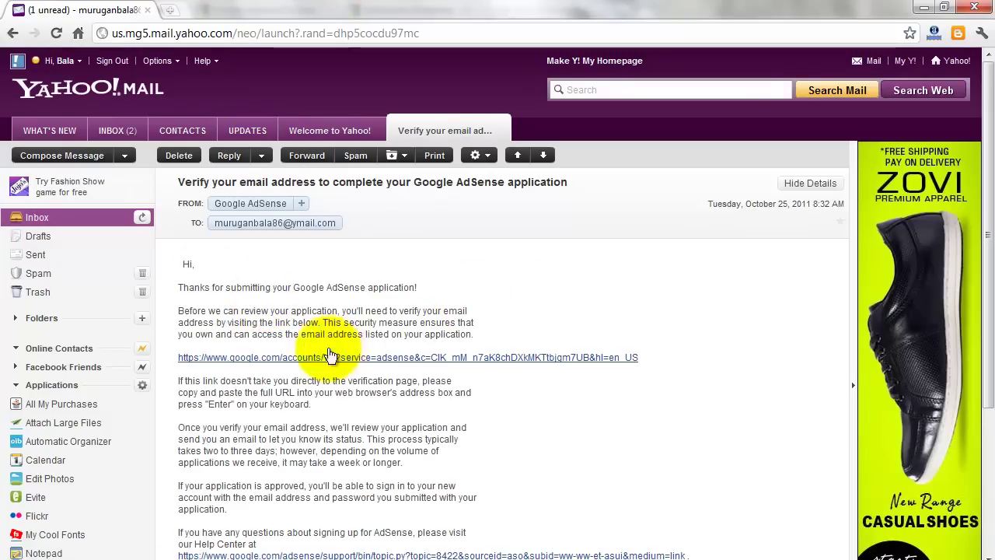
pyautogui.moveTo(643, 358); pyautogui.dragTo(167, 359)
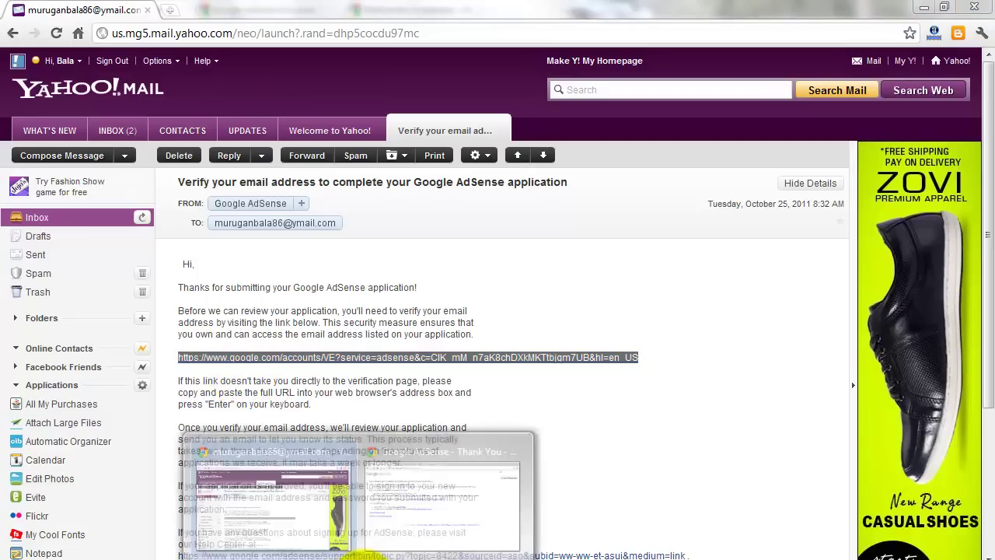
pyautogui.click(295, 517)
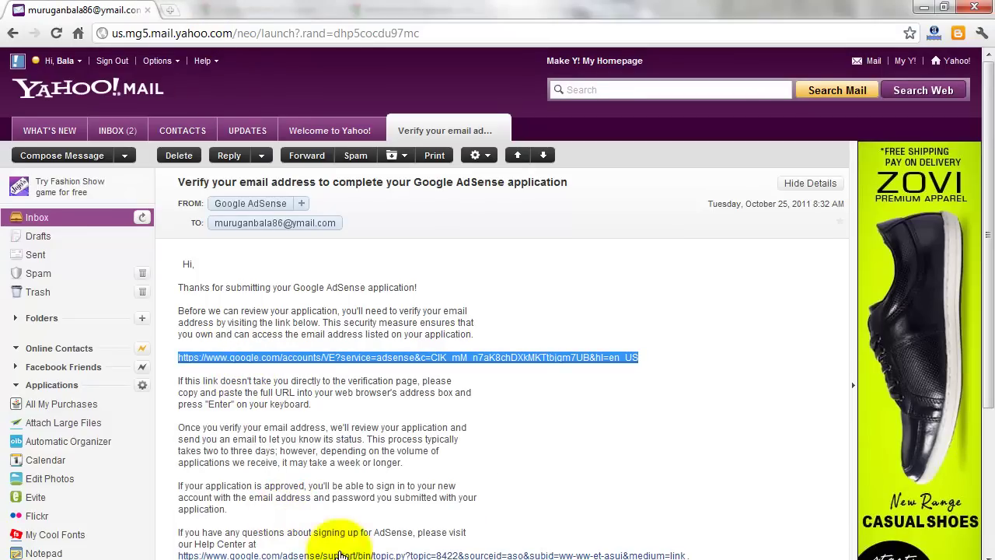
pyautogui.click(408, 528)
pyautogui.click(193, 32)
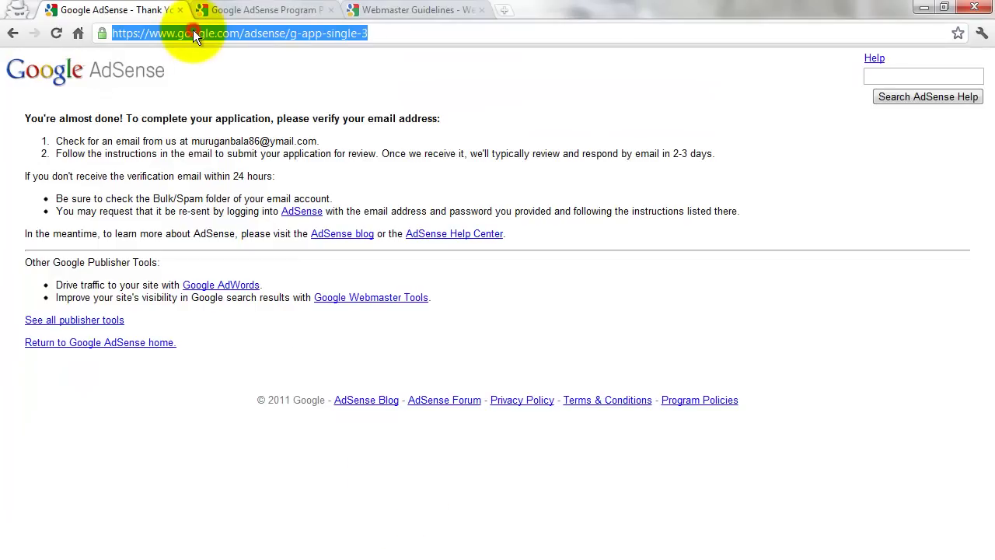
pyautogui.write('https://www.google.com/accounts/VE?service=adsense&c=CIK_mM_n7aK8chDXkMKTtbjgm7UB&hl=en_US')
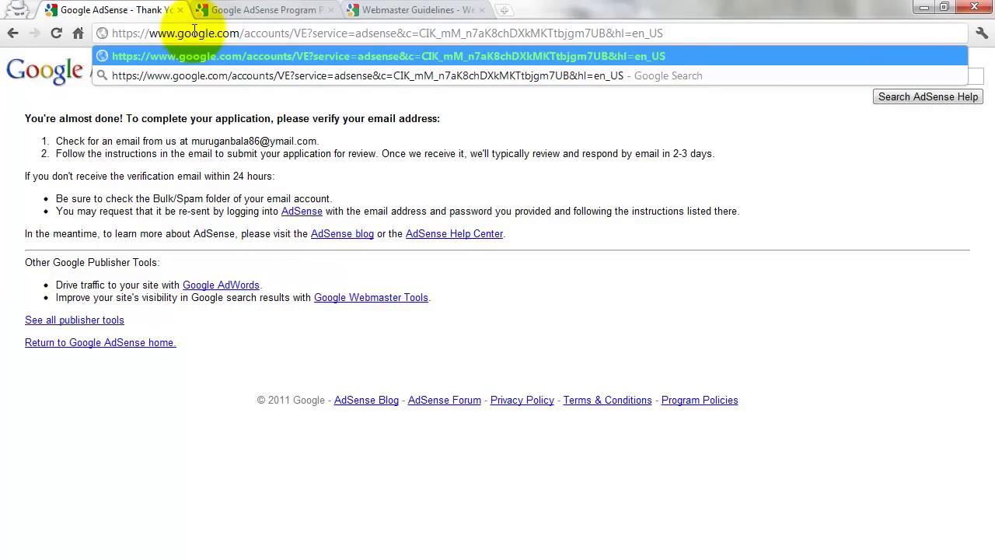